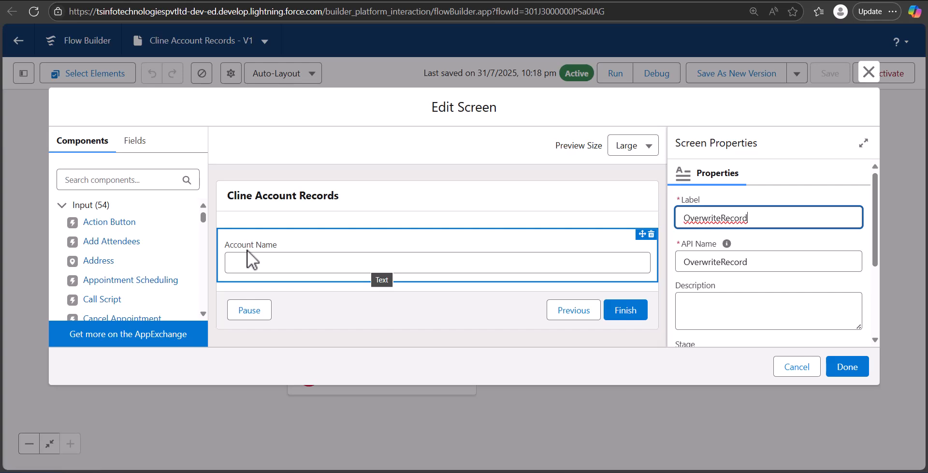
- Close the OverwriteRecord screen without changes and review the field values of the Create Clone Account element
{"action": "left_click", "coordinate": [797, 367]}
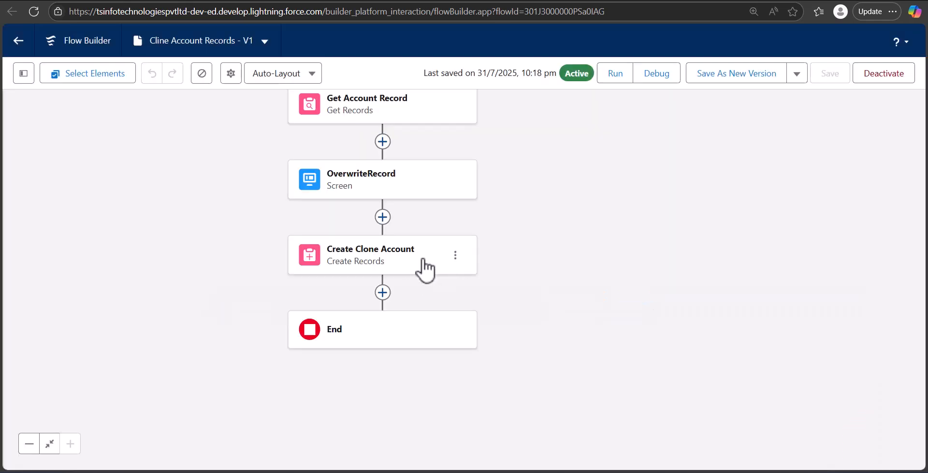
{"action": "left_click", "coordinate": [424, 270]}
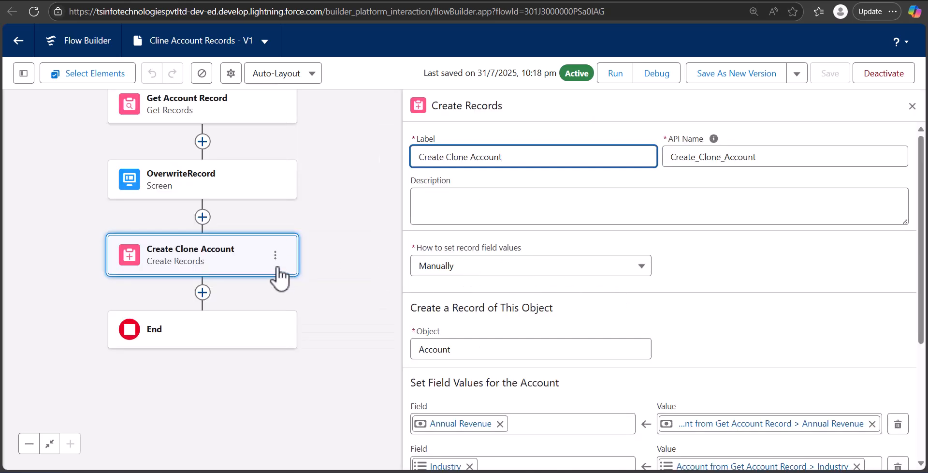
{"action": "scroll", "coordinate": [612, 321], "scroll_direction": "down", "scroll_amount": 4}
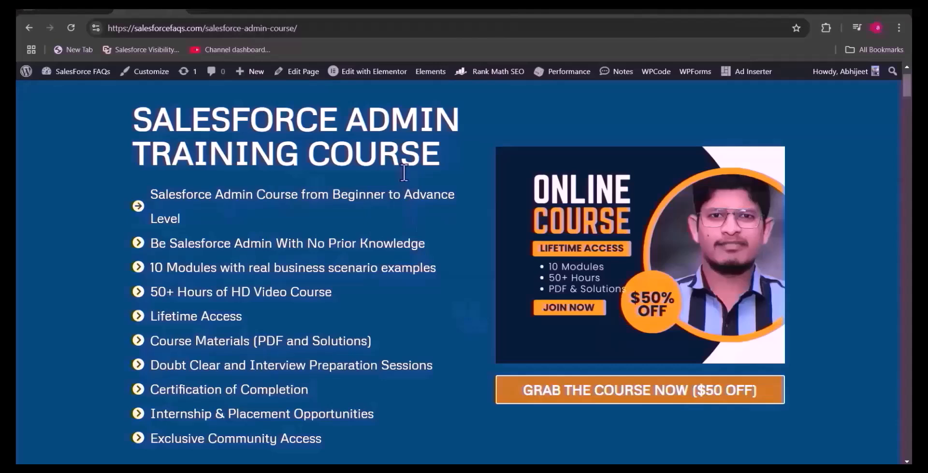
- Look through the Salesforce Admin training course page, from the module contents to the purchase offer
{"action": "scroll", "coordinate": [396, 225], "scroll_direction": "down", "scroll_amount": 1}
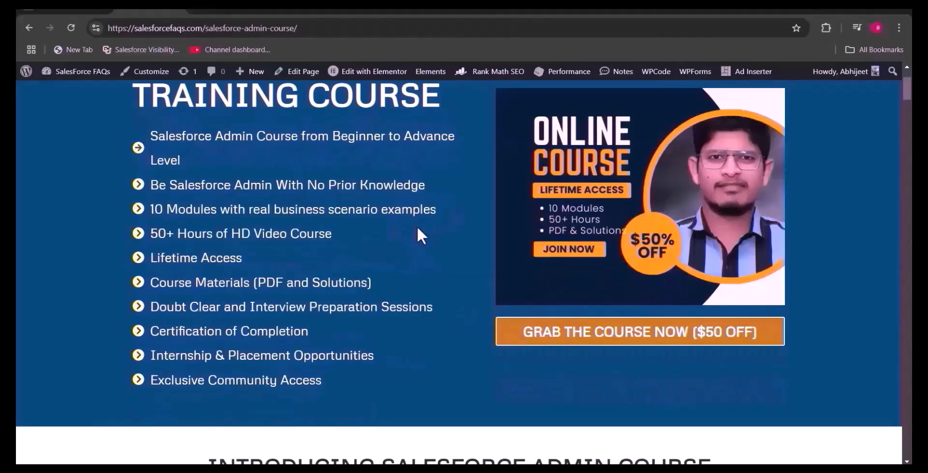
{"action": "scroll", "coordinate": [416, 230], "scroll_direction": "down", "scroll_amount": 4}
{"action": "scroll", "coordinate": [414, 228], "scroll_direction": "down", "scroll_amount": 5}
{"action": "scroll", "coordinate": [415, 231], "scroll_direction": "down", "scroll_amount": 15}
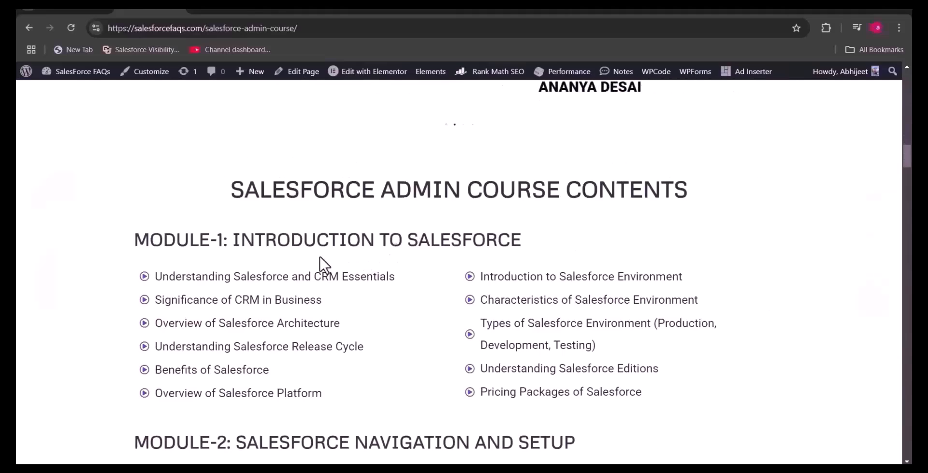
{"action": "scroll", "coordinate": [320, 264], "scroll_direction": "down", "scroll_amount": 2}
{"action": "scroll", "coordinate": [435, 239], "scroll_direction": "down", "scroll_amount": 3}
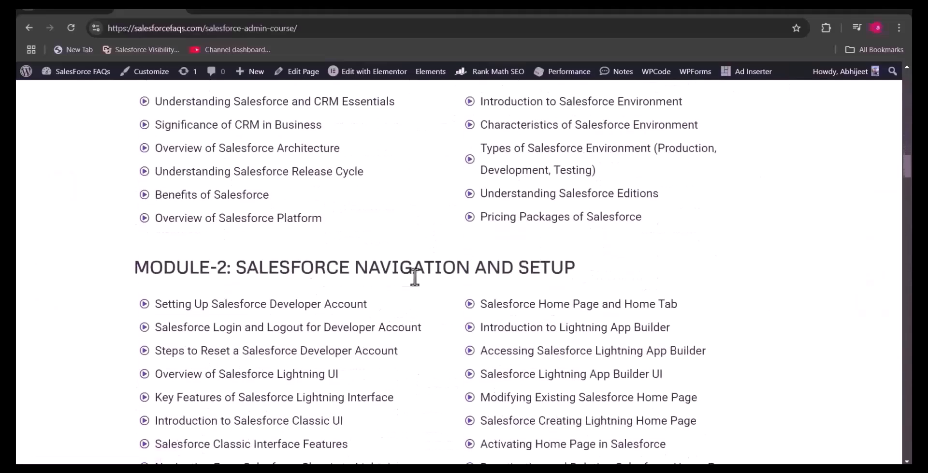
{"action": "scroll", "coordinate": [529, 272], "scroll_direction": "down", "scroll_amount": 2}
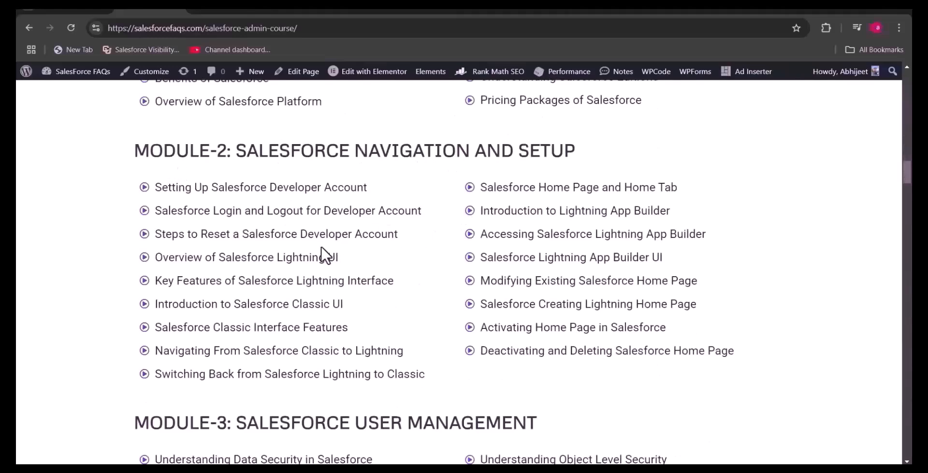
{"action": "scroll", "coordinate": [261, 293], "scroll_direction": "down", "scroll_amount": 15}
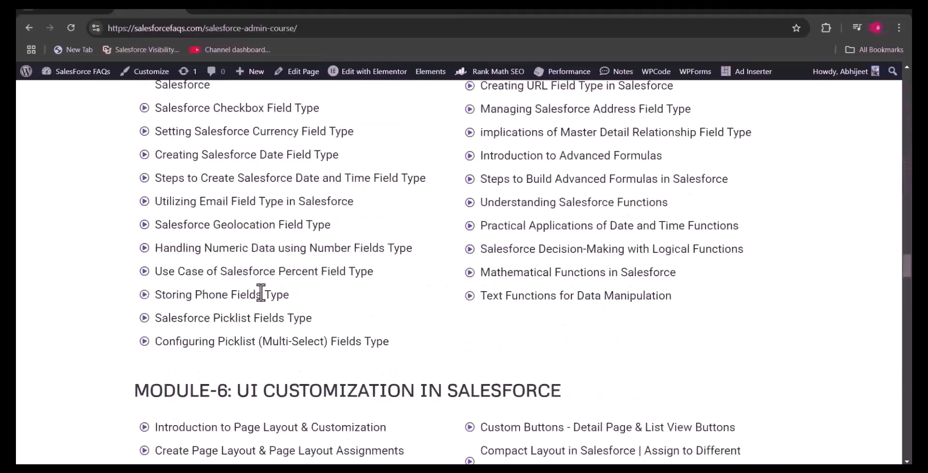
{"action": "scroll", "coordinate": [261, 293], "scroll_direction": "down", "scroll_amount": 20}
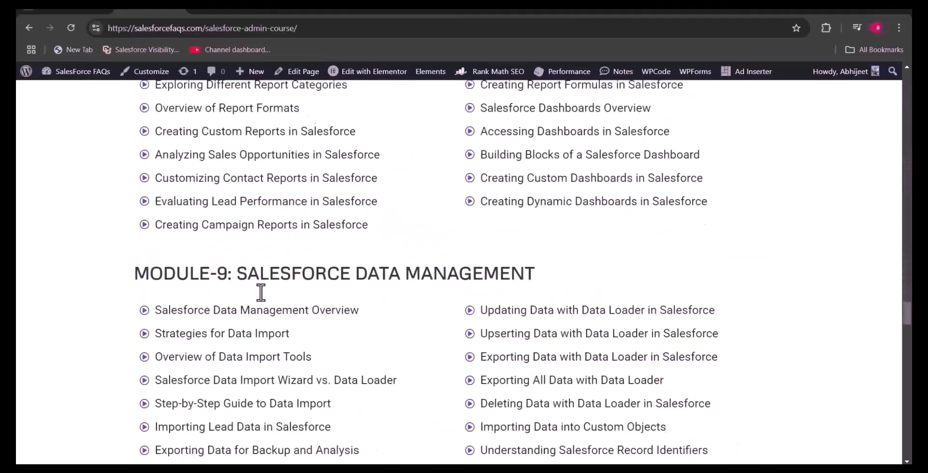
{"action": "scroll", "coordinate": [261, 292], "scroll_direction": "down", "scroll_amount": 7}
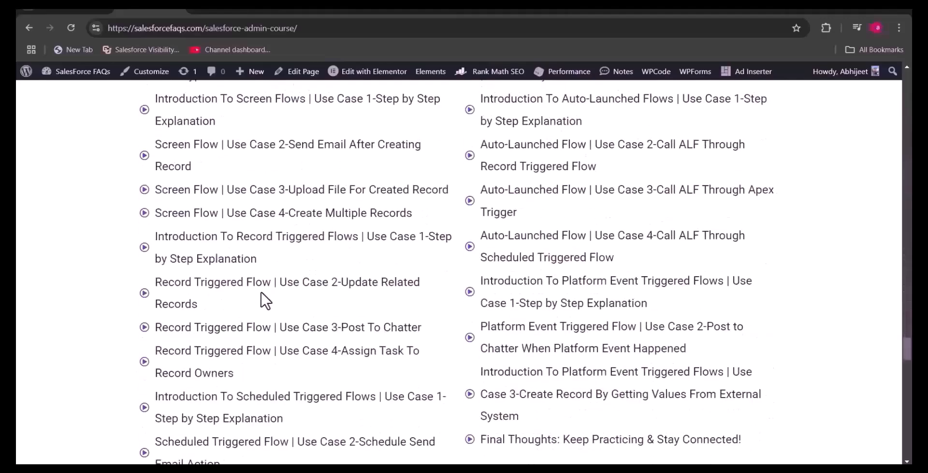
{"action": "scroll", "coordinate": [265, 301], "scroll_direction": "down", "scroll_amount": 8}
{"action": "scroll", "coordinate": [261, 304], "scroll_direction": "up", "scroll_amount": 2}
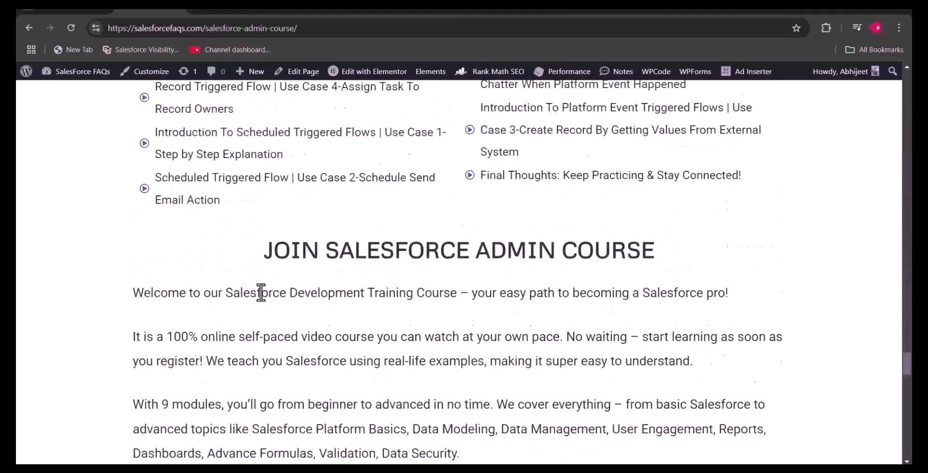
{"action": "scroll", "coordinate": [262, 304], "scroll_direction": "down", "scroll_amount": 4}
{"action": "scroll", "coordinate": [483, 391], "scroll_direction": "down", "scroll_amount": 1}
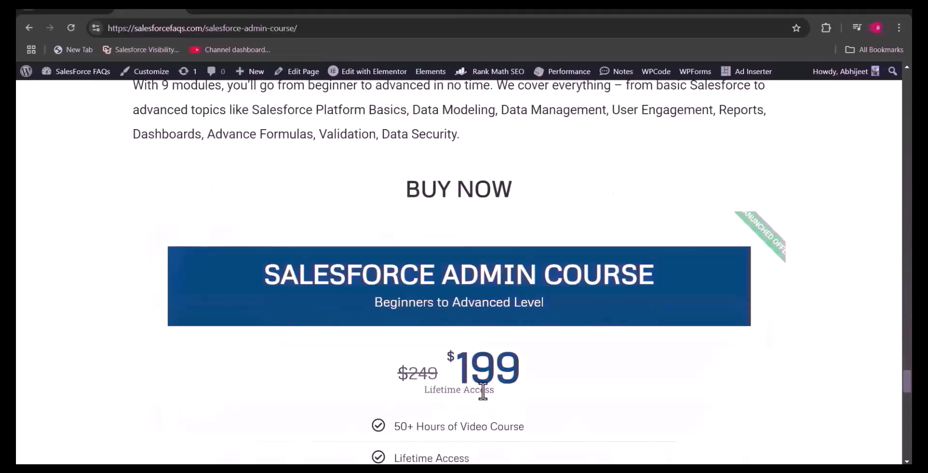
{"action": "scroll", "coordinate": [488, 415], "scroll_direction": "down", "scroll_amount": 2}
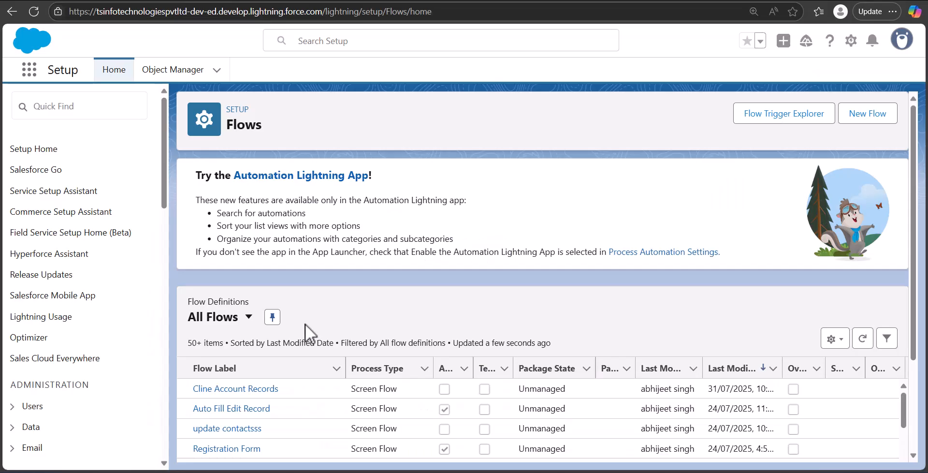
- Create a new flow of the type Screen Flow
{"action": "left_click", "coordinate": [868, 114]}
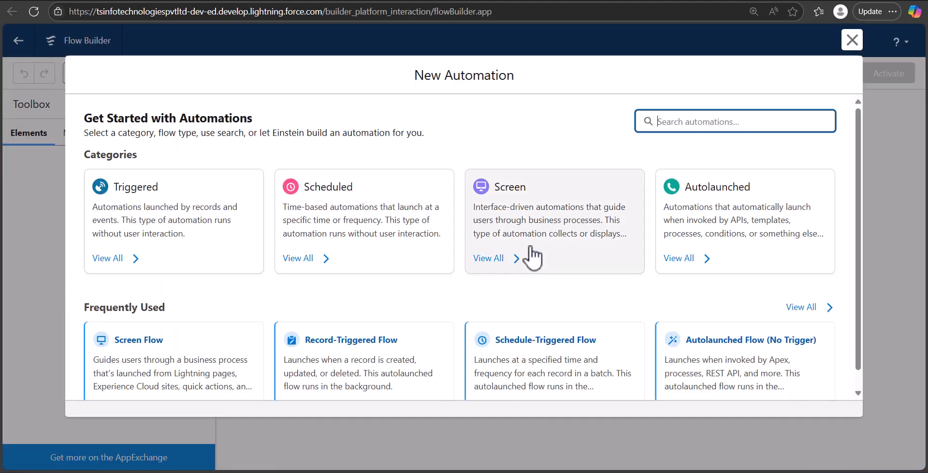
{"action": "left_click", "coordinate": [530, 249]}
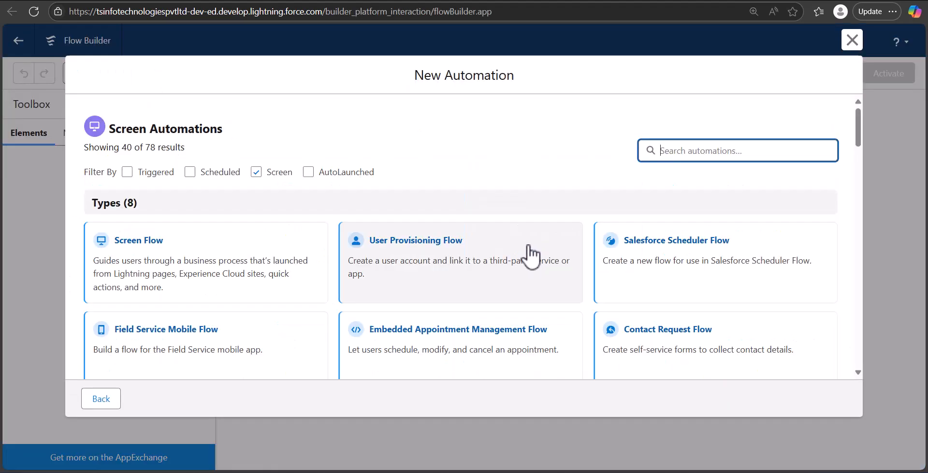
{"action": "left_click", "coordinate": [223, 266]}
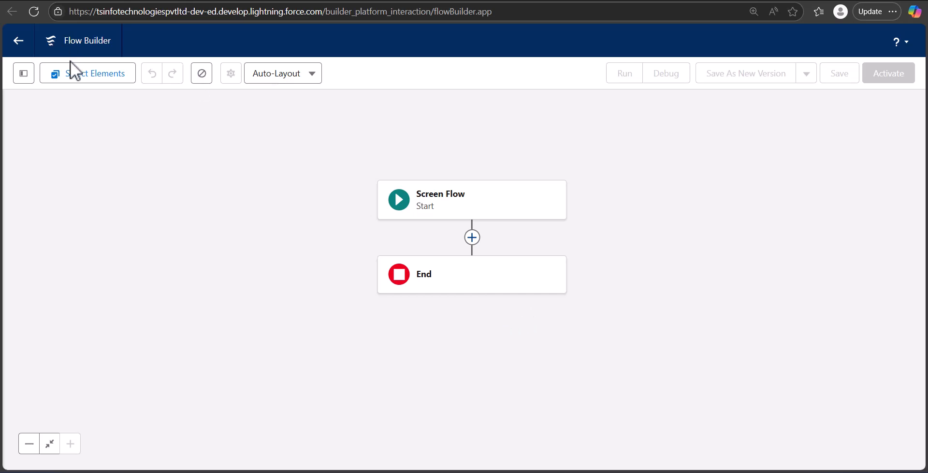
- Start a new flow resource of type Variable with the API name recordId
{"action": "left_click", "coordinate": [23, 73]}
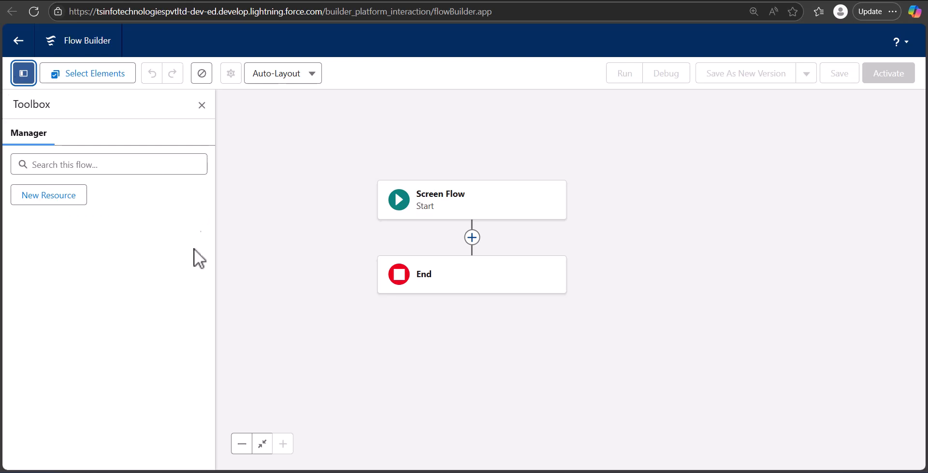
{"action": "left_click", "coordinate": [44, 192]}
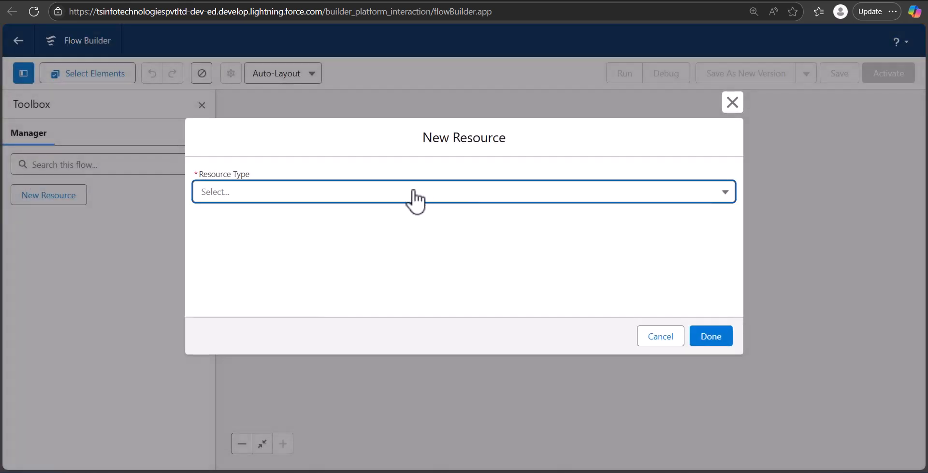
{"action": "left_click", "coordinate": [415, 198]}
{"action": "left_click", "coordinate": [386, 215]}
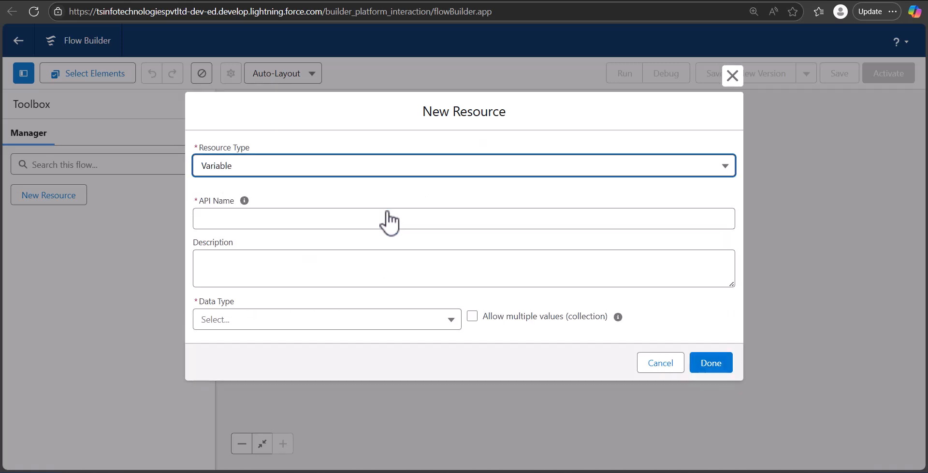
{"action": "left_click", "coordinate": [261, 227]}
{"action": "type", "text": "reco"}
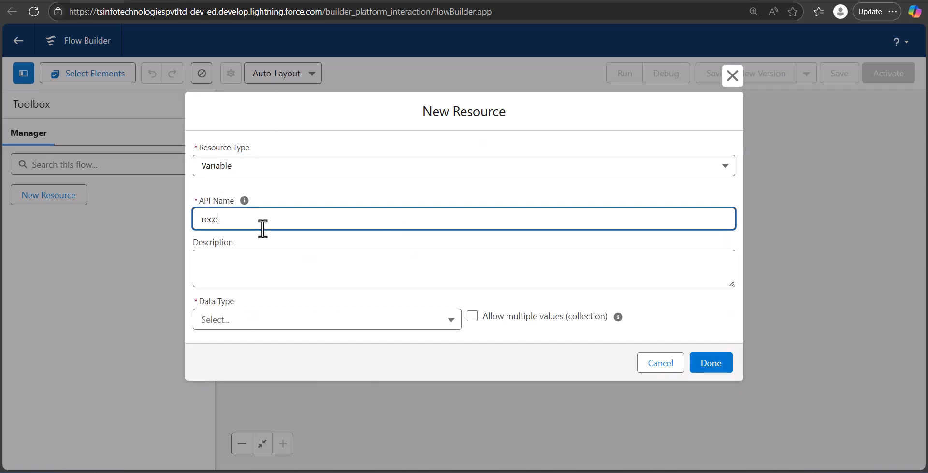
{"action": "type", "text": "rdId"}
- Set the variable's data type to Text, make it available for input, and save the resource
{"action": "left_click", "coordinate": [383, 327]}
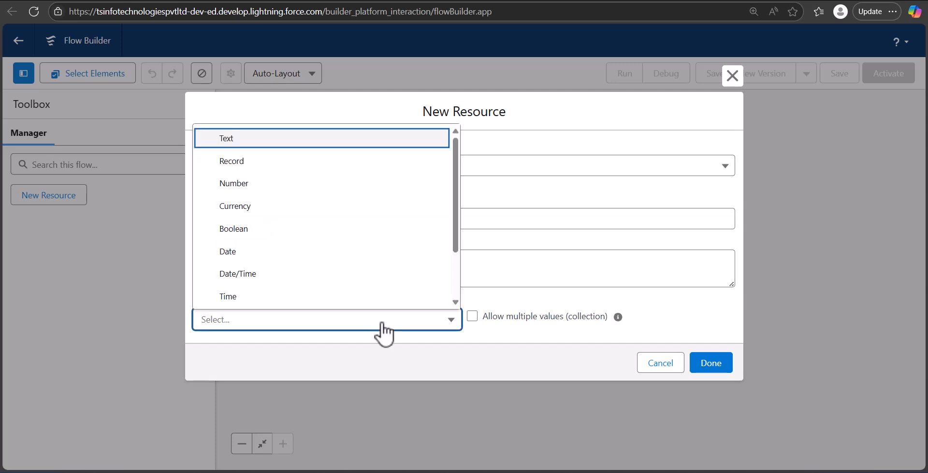
{"action": "left_click", "coordinate": [283, 140]}
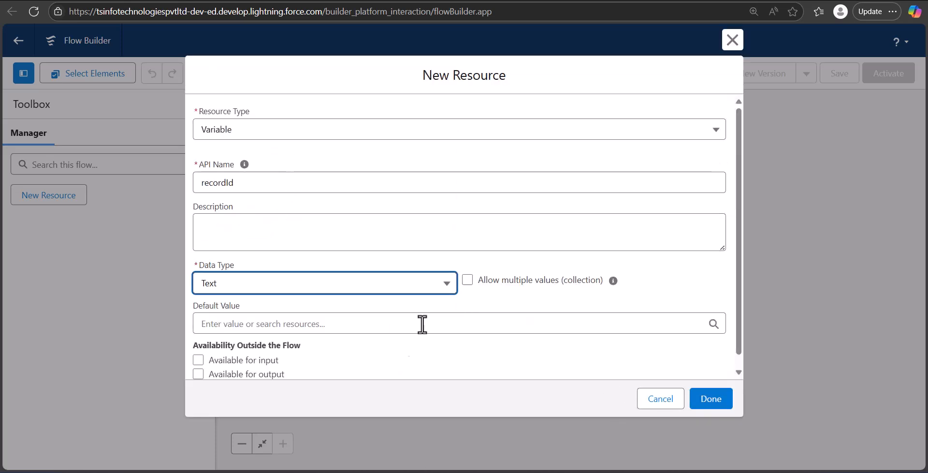
{"action": "scroll", "coordinate": [427, 314], "scroll_direction": "down", "scroll_amount": 1}
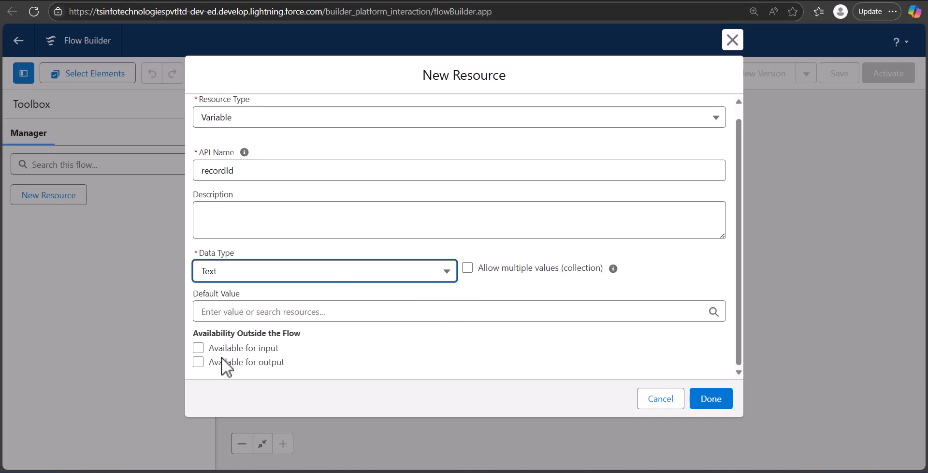
{"action": "left_click", "coordinate": [199, 353]}
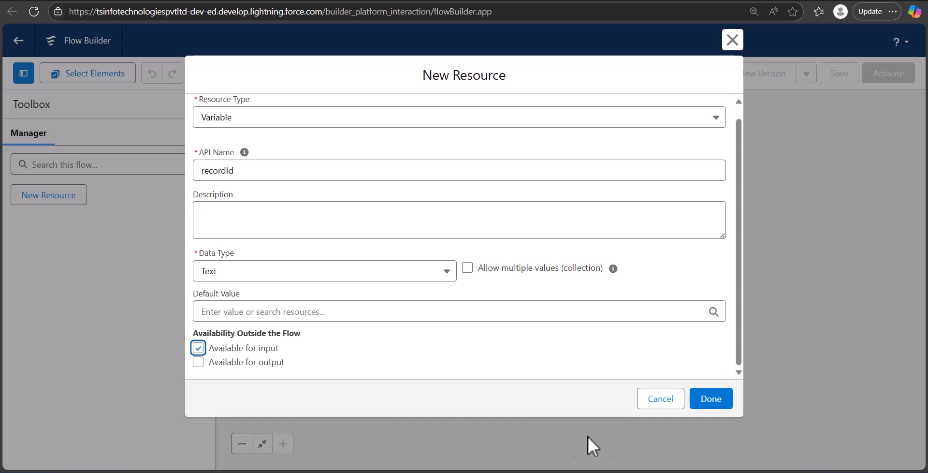
{"action": "left_click", "coordinate": [711, 402]}
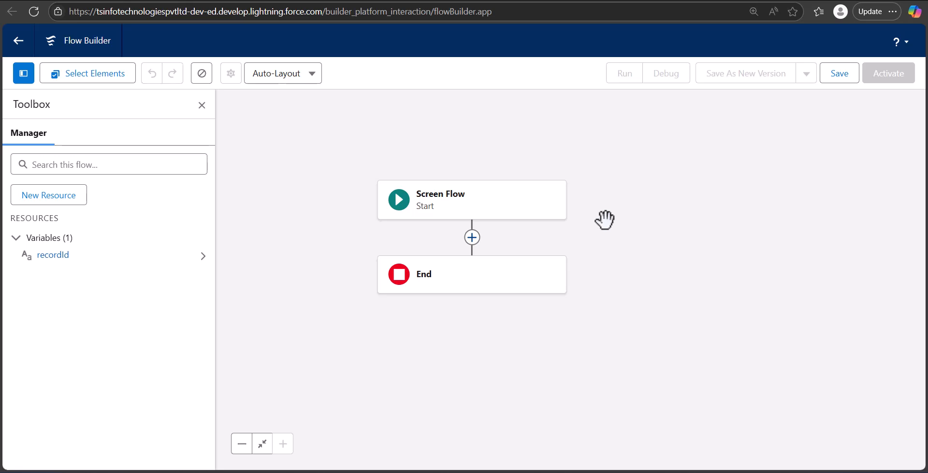
- Add a Screen element between Start and End and label it "Create a Account Clone"
{"action": "left_click", "coordinate": [473, 237]}
{"action": "left_click", "coordinate": [447, 253]}
{"action": "left_click", "coordinate": [720, 218]}
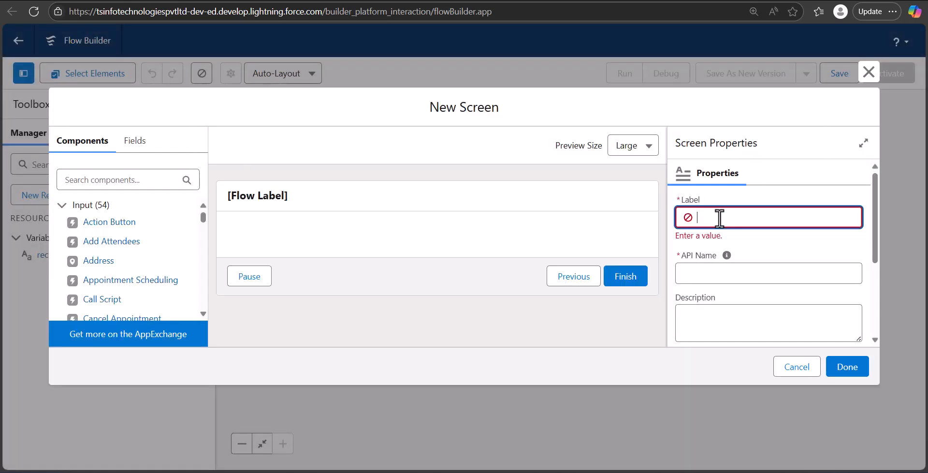
{"action": "type", "text": "Create a Account Clone"}
{"action": "left_click", "coordinate": [732, 271]}
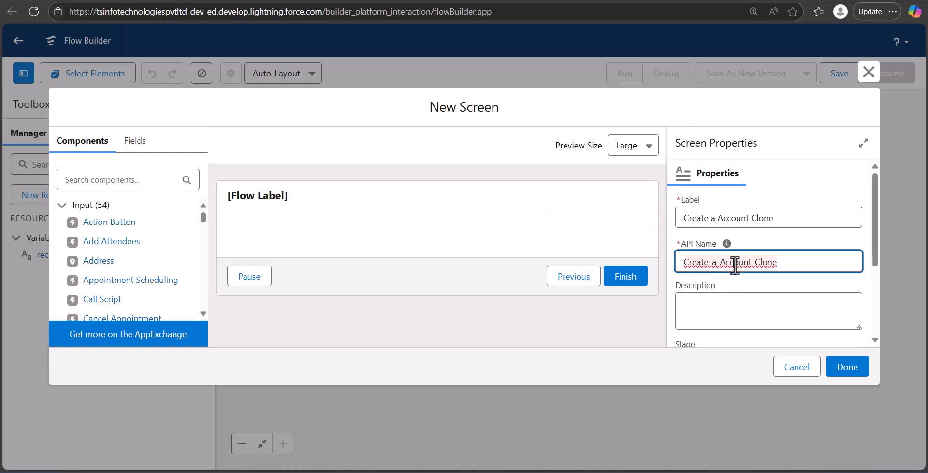
{"action": "left_click", "coordinate": [885, 242]}
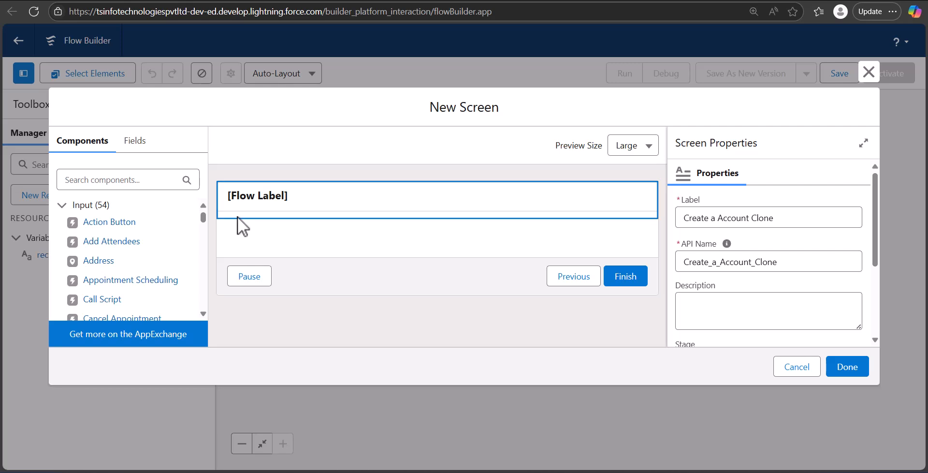
- Find the Display Text component by searching "text" and place it in the screen's body
{"action": "left_click", "coordinate": [95, 180]}
{"action": "type", "text": "tex"}
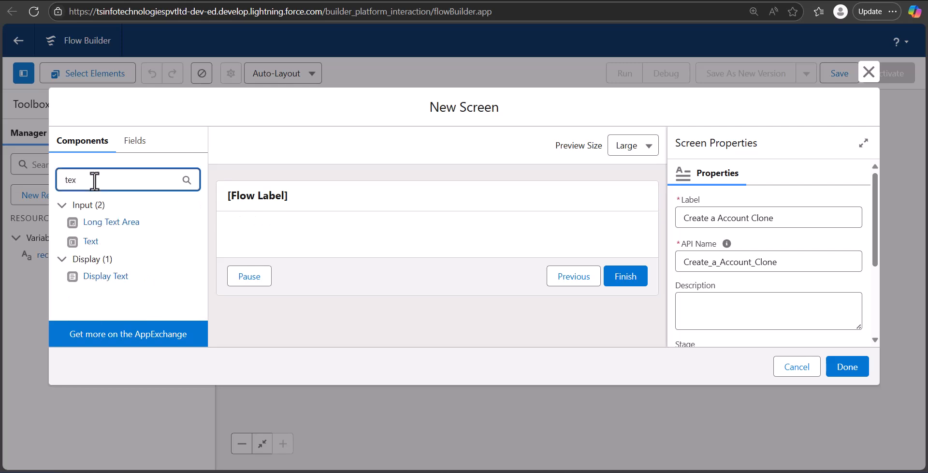
{"action": "type", "text": "t"}
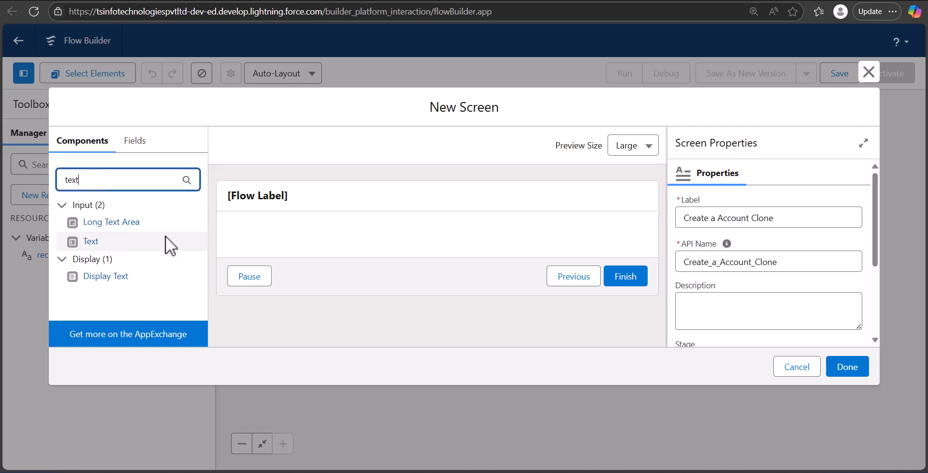
{"action": "left_click_drag", "start_coordinate": [94, 278], "coordinate": [323, 236]}
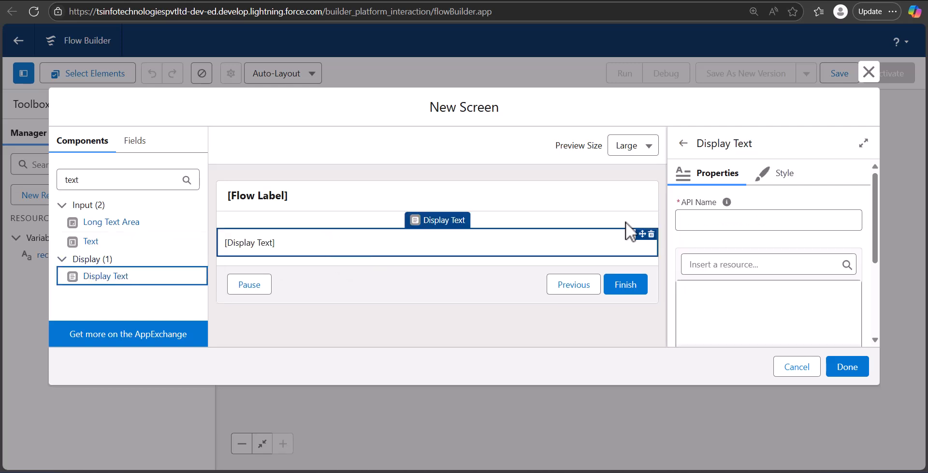
- Give the display text the API name CloneConfirmation and the content "Are You sure to create a clone of this record?"
{"action": "left_click", "coordinate": [676, 219]}
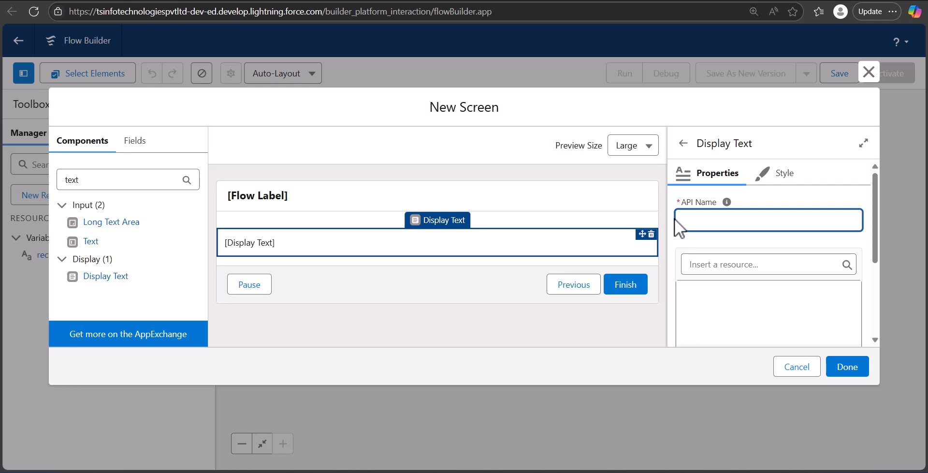
{"action": "type", "text": "CloneConfirmation"}
{"action": "left_click", "coordinate": [742, 293]}
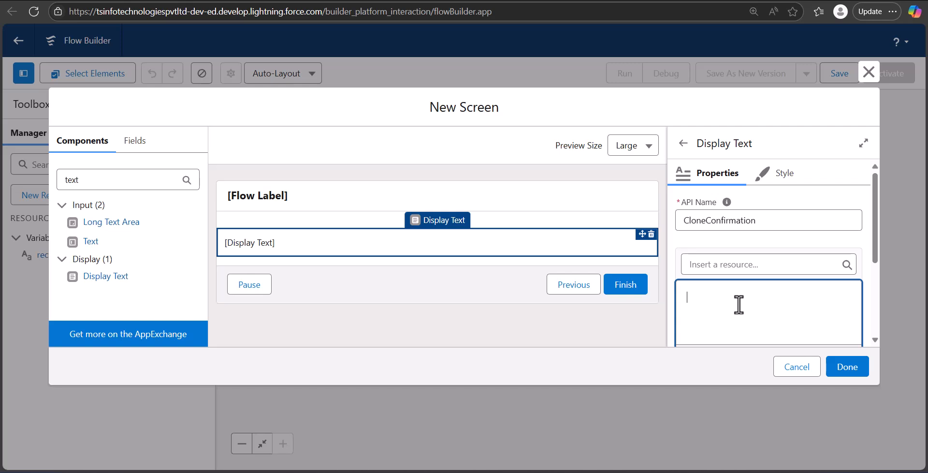
{"action": "type", "text": "Are You sure to create a clone of this record?"}
- Configure the clone confirmation screen's footer to hide the Previous and Pause buttons
{"action": "left_click", "coordinate": [457, 278]}
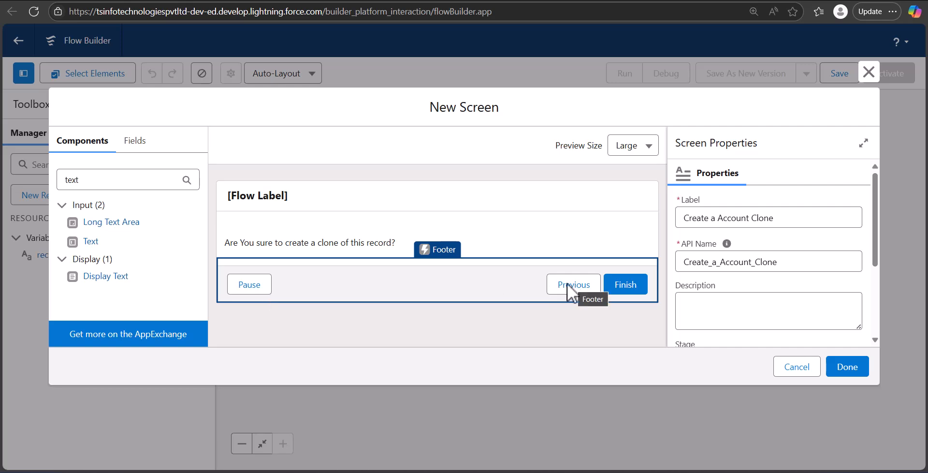
{"action": "scroll", "coordinate": [680, 265], "scroll_direction": "down", "scroll_amount": 3}
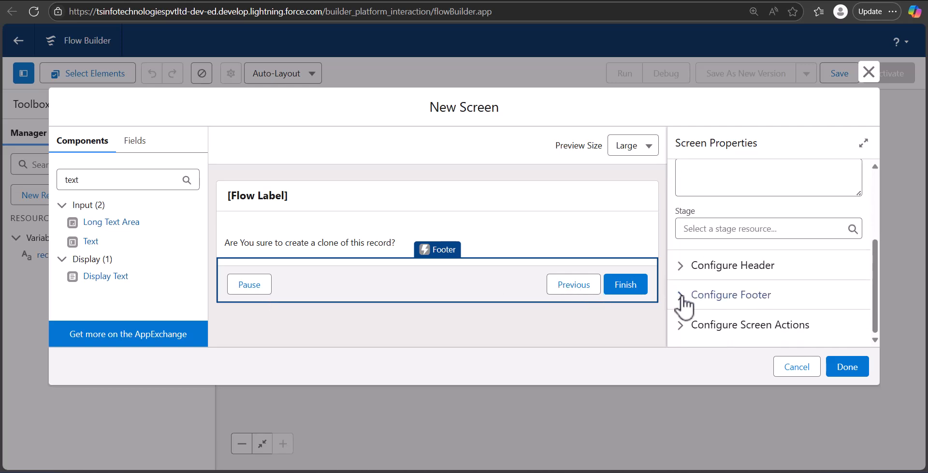
{"action": "left_click", "coordinate": [682, 296]}
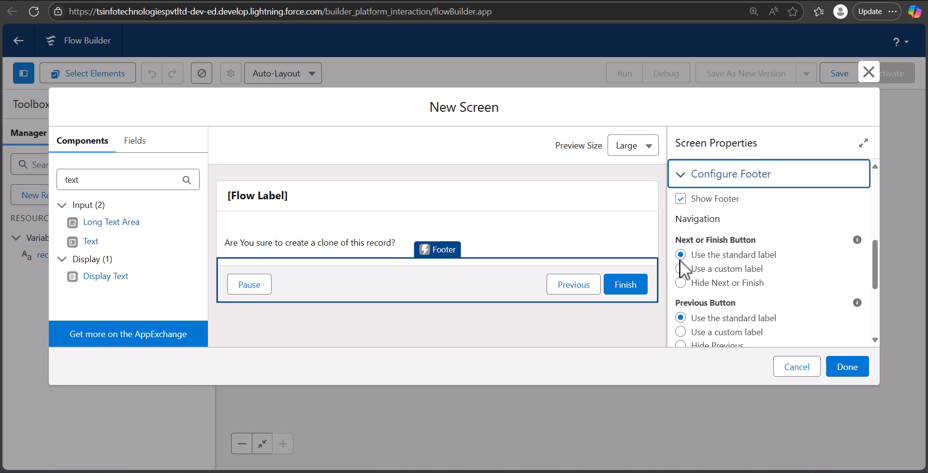
{"action": "scroll", "coordinate": [682, 271], "scroll_direction": "down", "scroll_amount": 1}
{"action": "left_click", "coordinate": [680, 288]}
{"action": "scroll", "coordinate": [691, 292], "scroll_direction": "down", "scroll_amount": 1}
{"action": "left_click", "coordinate": [701, 300]}
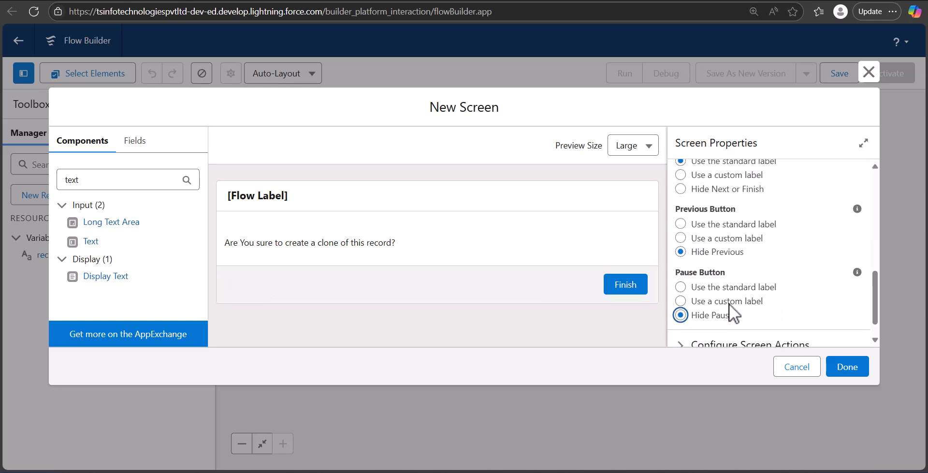
- Give the confirmation screen's Next or Finish button a custom label and finish the screen
{"action": "scroll", "coordinate": [729, 304], "scroll_direction": "up", "scroll_amount": 1}
{"action": "scroll", "coordinate": [709, 277], "scroll_direction": "up", "scroll_amount": 2}
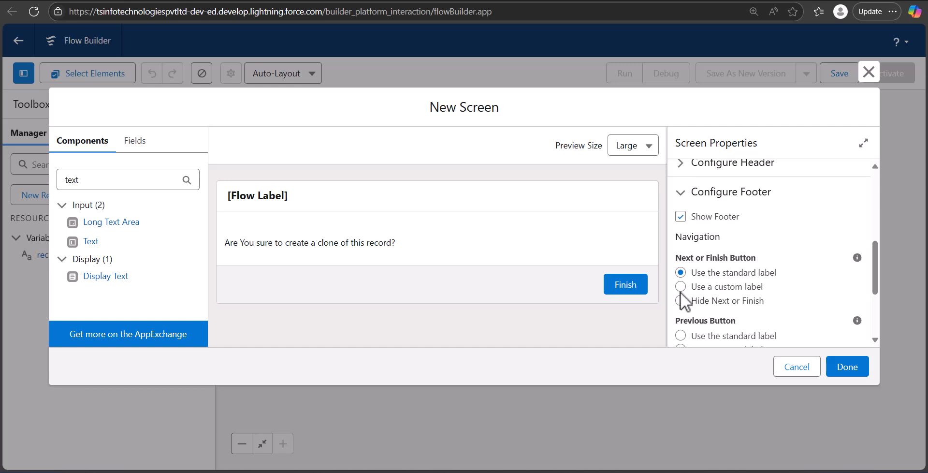
{"action": "left_click", "coordinate": [681, 286]}
{"action": "scroll", "coordinate": [711, 300], "scroll_direction": "down", "scroll_amount": 1}
{"action": "left_click", "coordinate": [709, 276]}
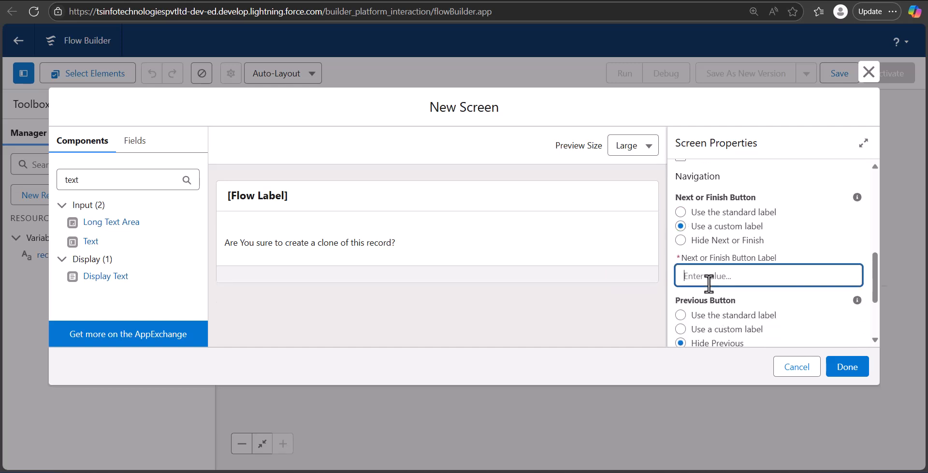
{"action": "type", "text": "y"}
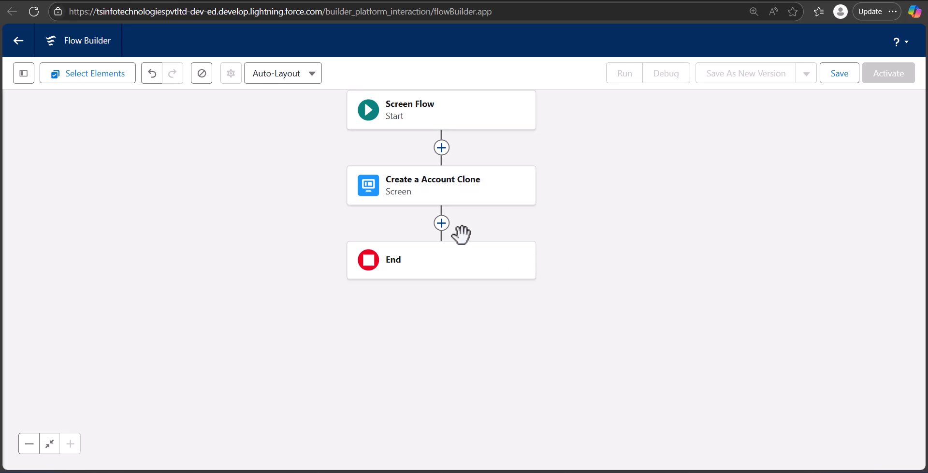
- Add a Get Records element after the confirmation screen, labelled "Get Account Record", for the Account object
{"action": "left_click", "coordinate": [441, 223]}
{"action": "scroll", "coordinate": [472, 373], "scroll_direction": "down", "scroll_amount": 8}
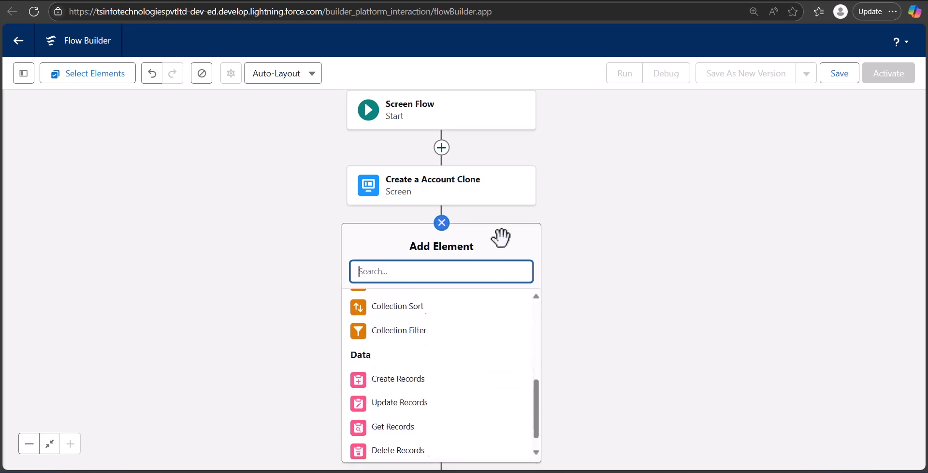
{"action": "left_click", "coordinate": [393, 441]}
{"action": "type", "text": "Get Account Record"}
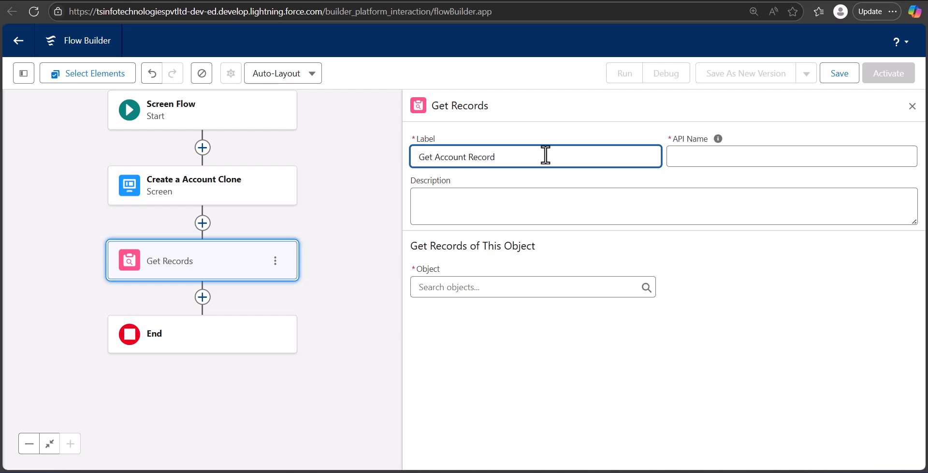
{"action": "left_click", "coordinate": [716, 157]}
{"action": "left_click", "coordinate": [731, 277]}
{"action": "left_click", "coordinate": [541, 286]}
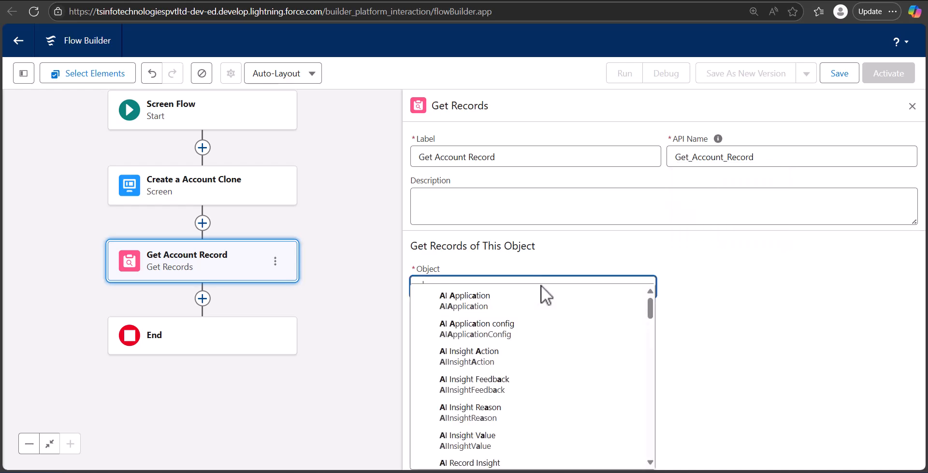
{"action": "type", "text": "Account"}
{"action": "left_click", "coordinate": [545, 289]}
- Filter the account records with the condition Account ID Equals the recordId variable
{"action": "scroll", "coordinate": [566, 294], "scroll_direction": "down", "scroll_amount": 4}
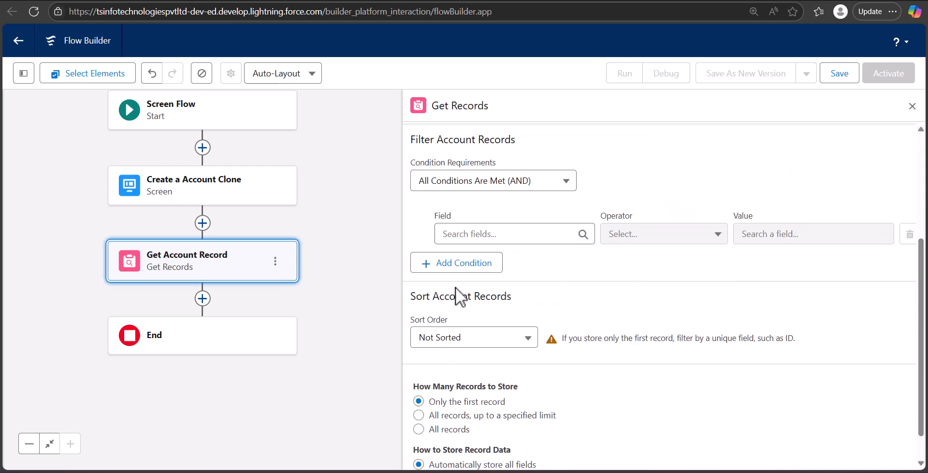
{"action": "scroll", "coordinate": [454, 294], "scroll_direction": "up", "scroll_amount": 3}
{"action": "scroll", "coordinate": [491, 347], "scroll_direction": "down", "scroll_amount": 1}
{"action": "scroll", "coordinate": [491, 347], "scroll_direction": "down", "scroll_amount": 2}
{"action": "left_click", "coordinate": [477, 235]}
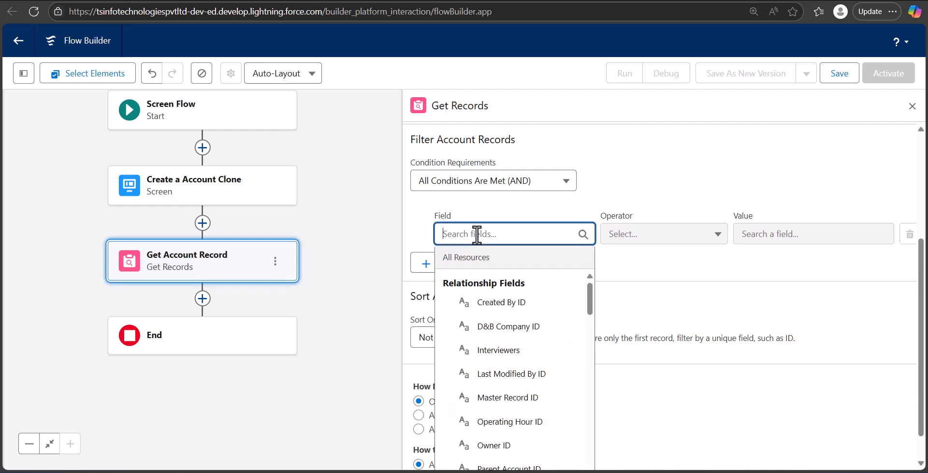
{"action": "type", "text": "id"}
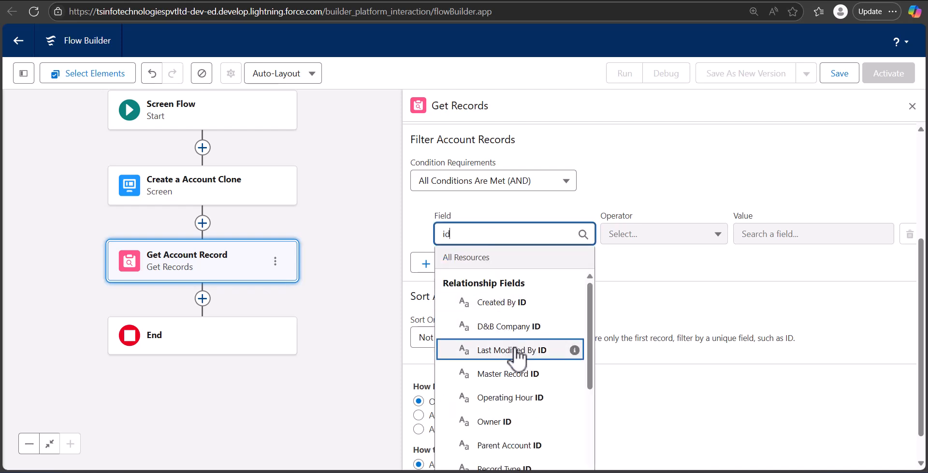
{"action": "scroll", "coordinate": [517, 375], "scroll_direction": "down", "scroll_amount": 2}
{"action": "scroll", "coordinate": [515, 366], "scroll_direction": "down", "scroll_amount": 3}
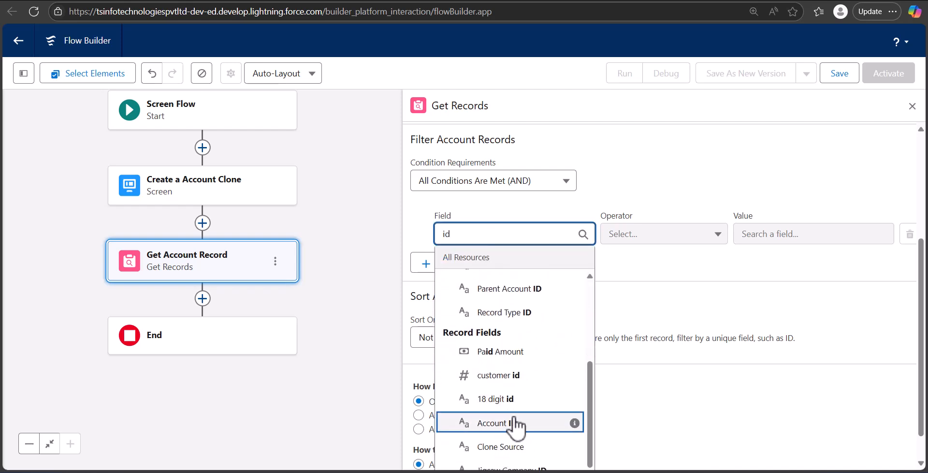
{"action": "left_click", "coordinate": [471, 423]}
{"action": "left_click", "coordinate": [774, 234]}
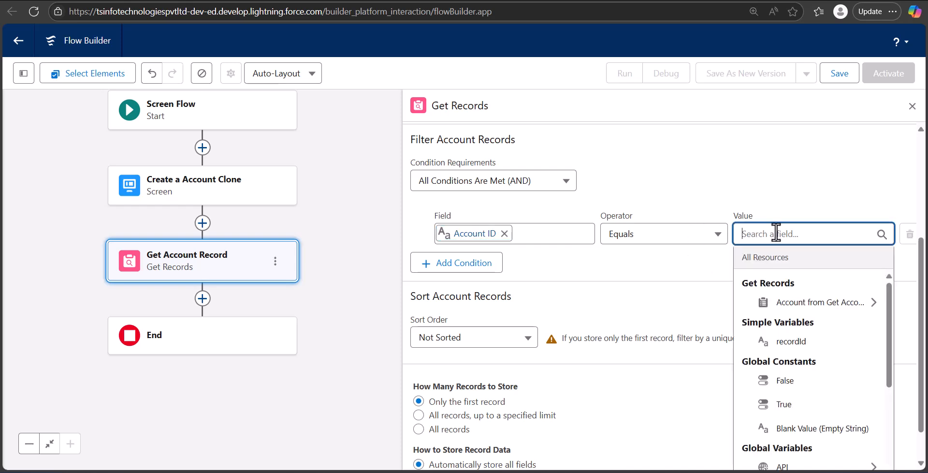
{"action": "type", "text": "recor"}
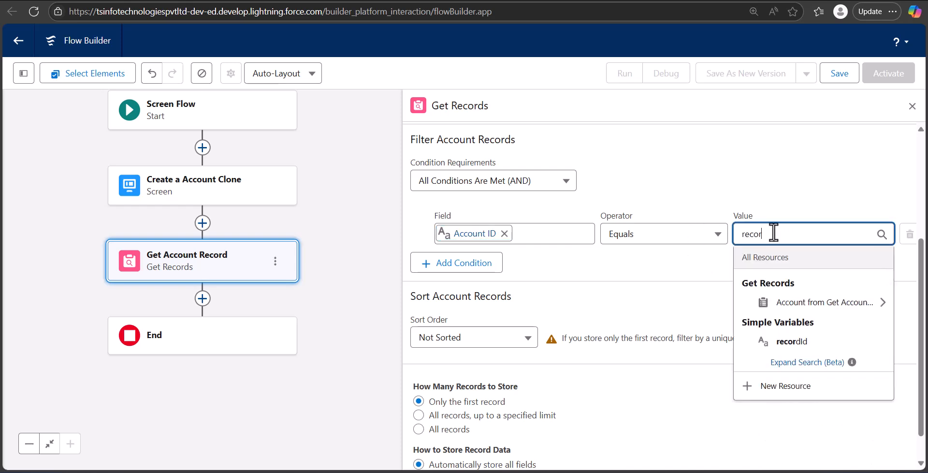
{"action": "left_click", "coordinate": [795, 343]}
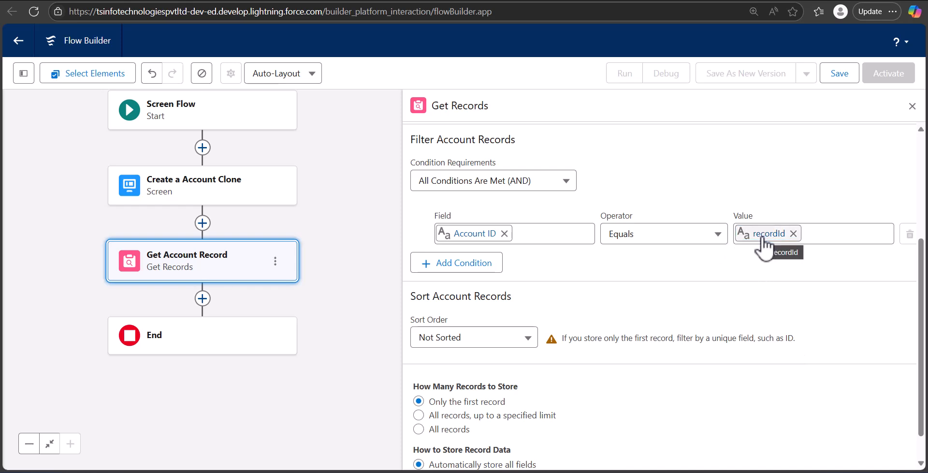
- Add a Screen element labelled "Account Name" after Get Account Record and place a Text input component in it
{"action": "left_click_drag", "start_coordinate": [379, 225], "coordinate": [629, 220]}
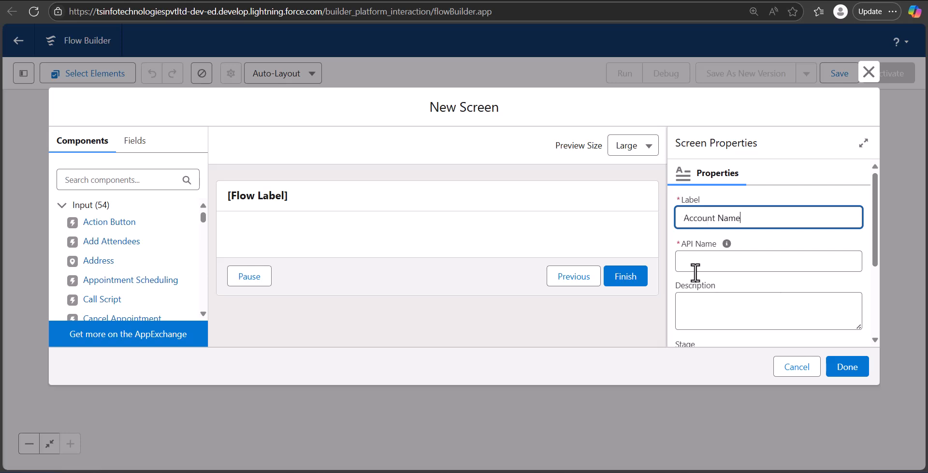
{"action": "left_click", "coordinate": [695, 272]}
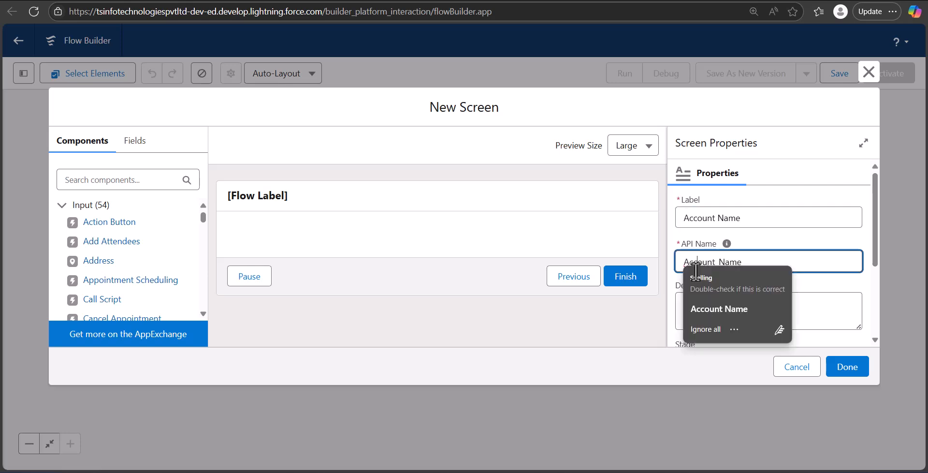
{"action": "left_click", "coordinate": [104, 180]}
{"action": "type", "text": "text"}
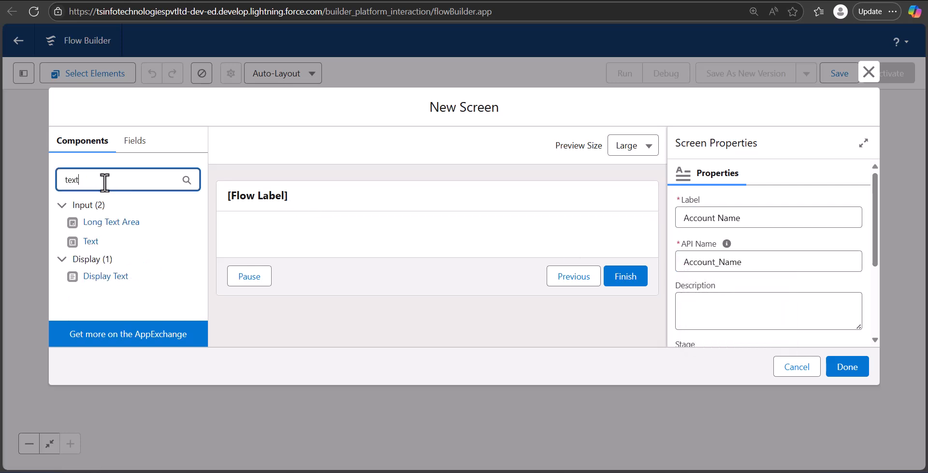
{"action": "left_click_drag", "start_coordinate": [77, 244], "coordinate": [305, 232]}
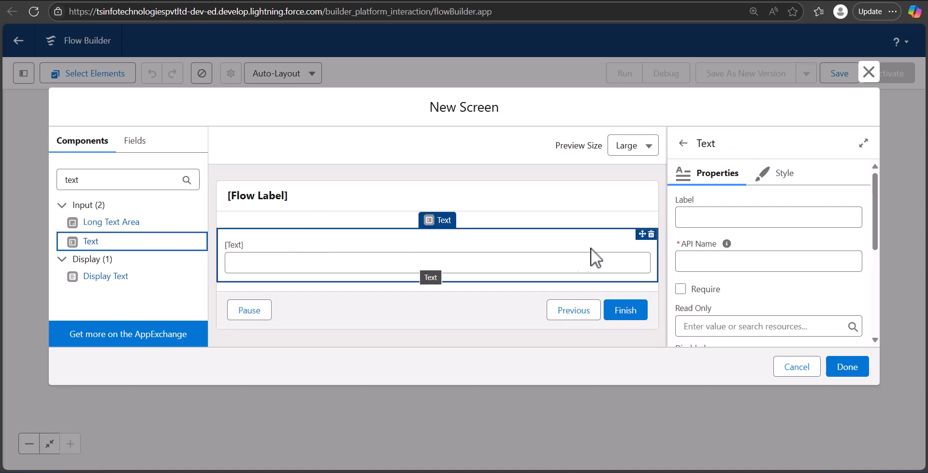
- Label the text input "Enter Account Name" with the API name Enter_Account_Name
{"action": "left_click", "coordinate": [715, 220]}
{"action": "type", "text": "Enter Account Name"}
{"action": "left_click", "coordinate": [712, 261]}
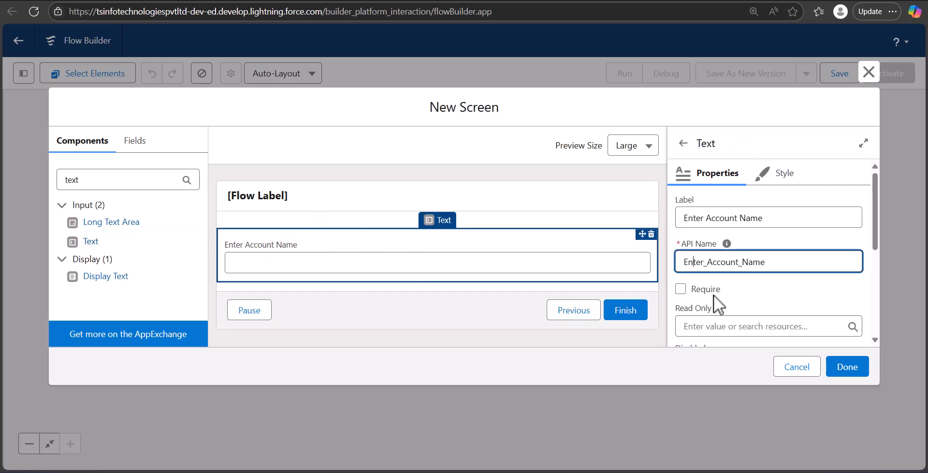
- Hide the Previous and Pause buttons in the Account Name screen's footer and finish the screen
{"action": "left_click", "coordinate": [512, 310]}
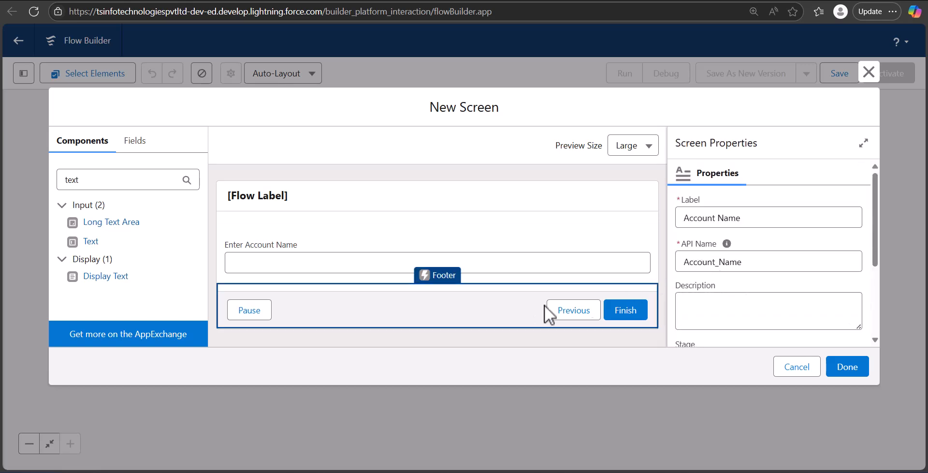
{"action": "scroll", "coordinate": [729, 261], "scroll_direction": "down", "scroll_amount": 3}
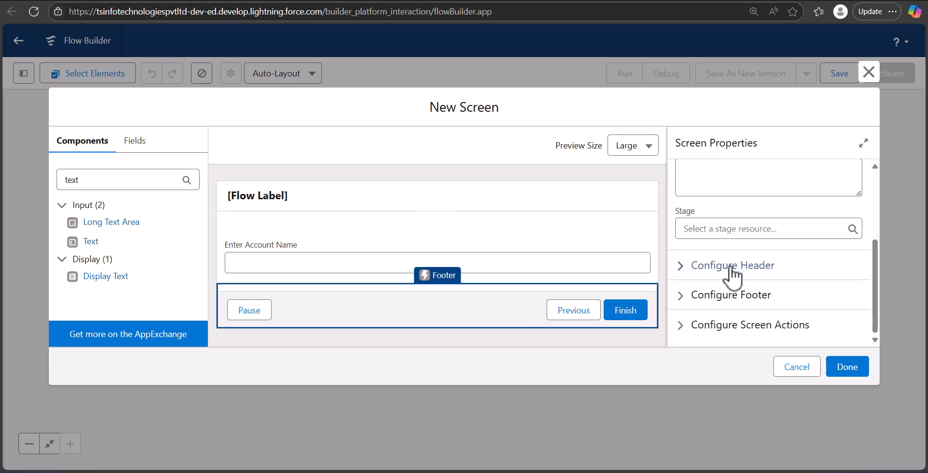
{"action": "left_click", "coordinate": [697, 296]}
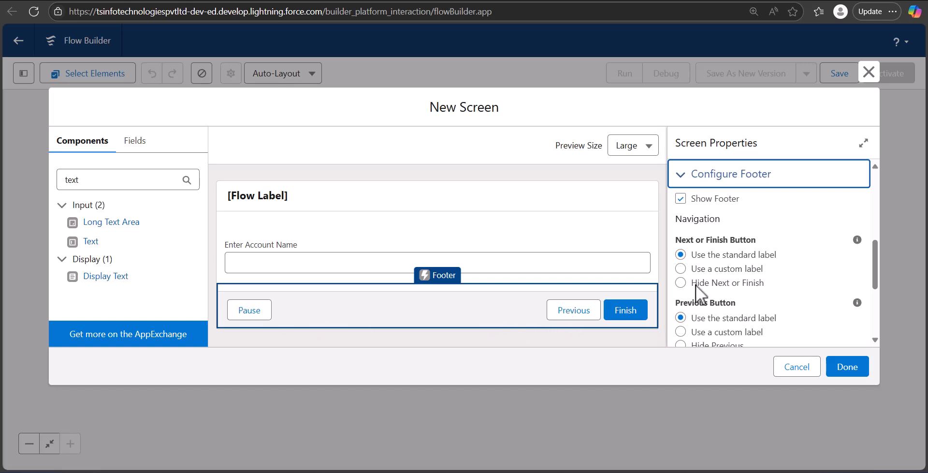
{"action": "scroll", "coordinate": [695, 285], "scroll_direction": "down", "scroll_amount": 1}
{"action": "left_click", "coordinate": [681, 285]}
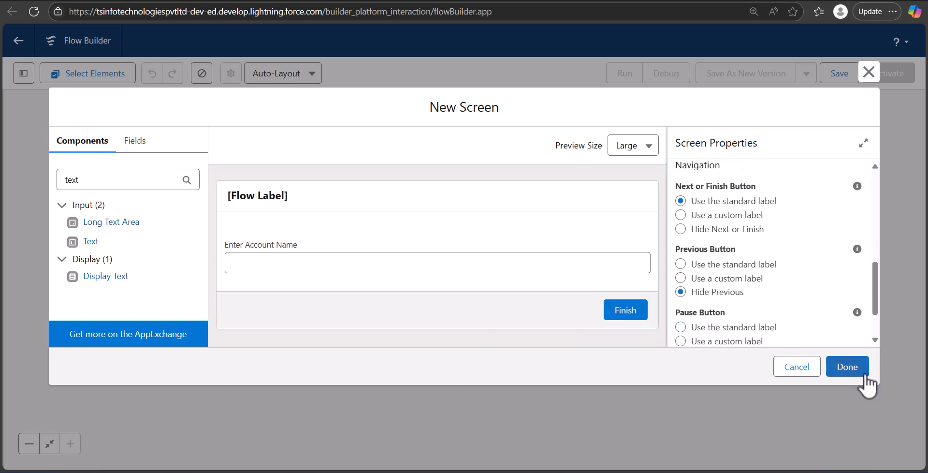
{"action": "left_click", "coordinate": [847, 366]}
- Add a Create Records element after the Account Name screen and label it "Create Clone"
{"action": "scroll", "coordinate": [527, 282], "scroll_direction": "down", "scroll_amount": 2}
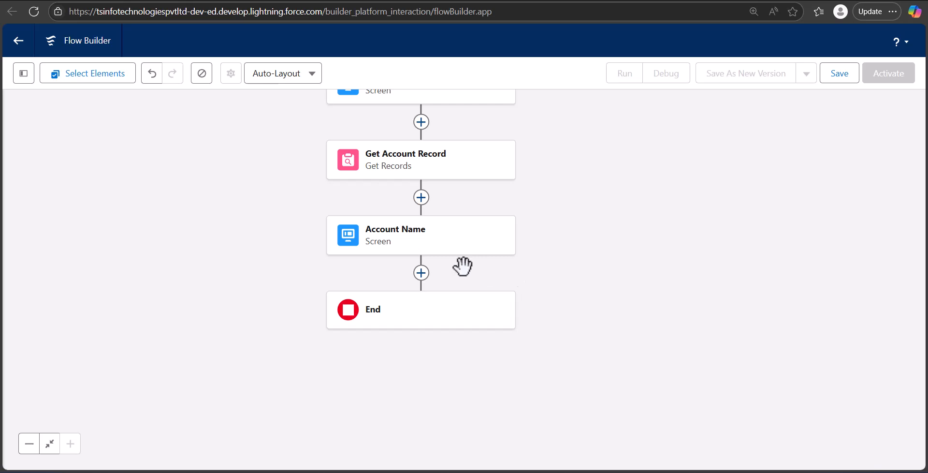
{"action": "left_click", "coordinate": [421, 273]}
{"action": "scroll", "coordinate": [411, 355], "scroll_direction": "down", "scroll_amount": 3}
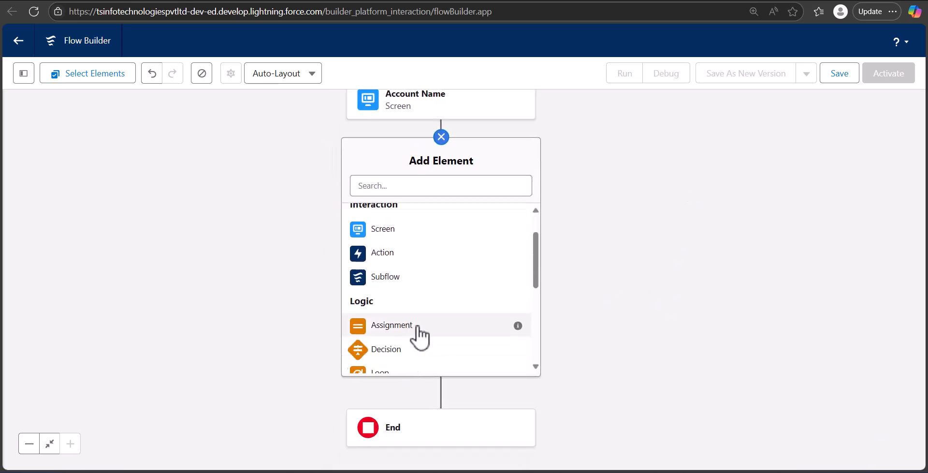
{"action": "left_click", "coordinate": [410, 354]}
{"action": "left_click", "coordinate": [480, 157]}
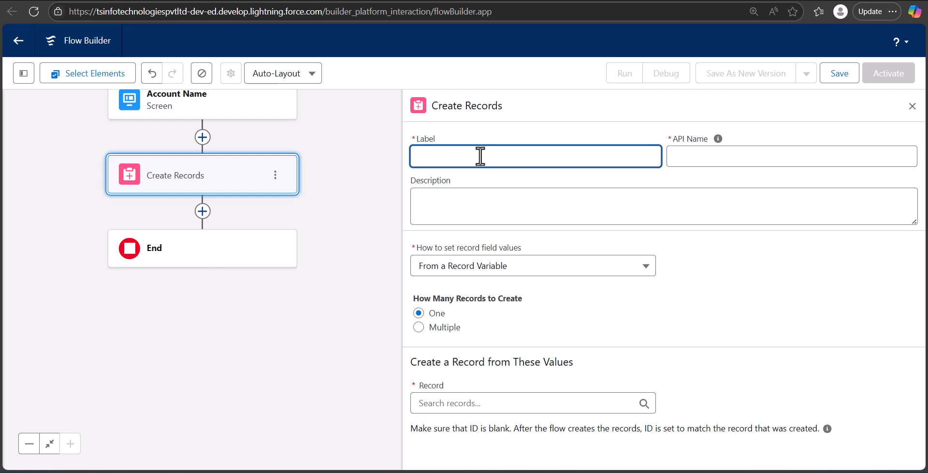
{"action": "type", "text": "Create Clone"}
{"action": "left_click", "coordinate": [413, 247]}
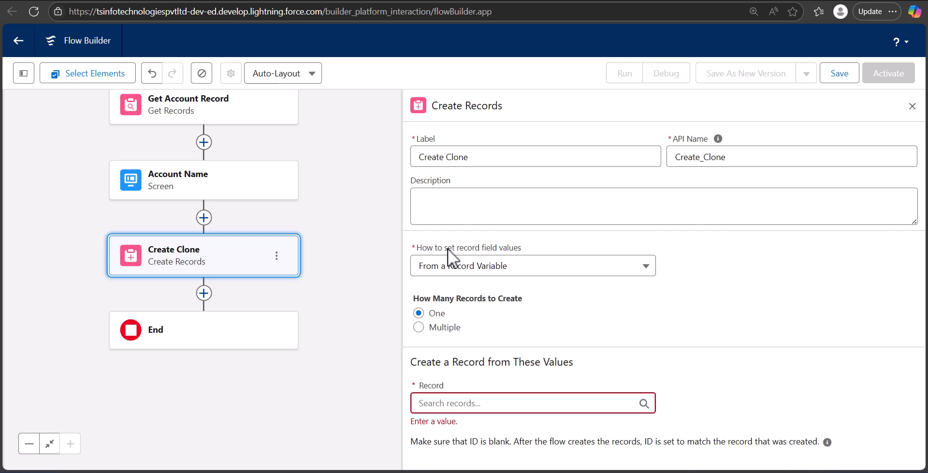
- Set Create Clone's record field values to be entered manually and choose Account as the object
{"action": "left_click", "coordinate": [573, 269]}
{"action": "left_click", "coordinate": [529, 294]}
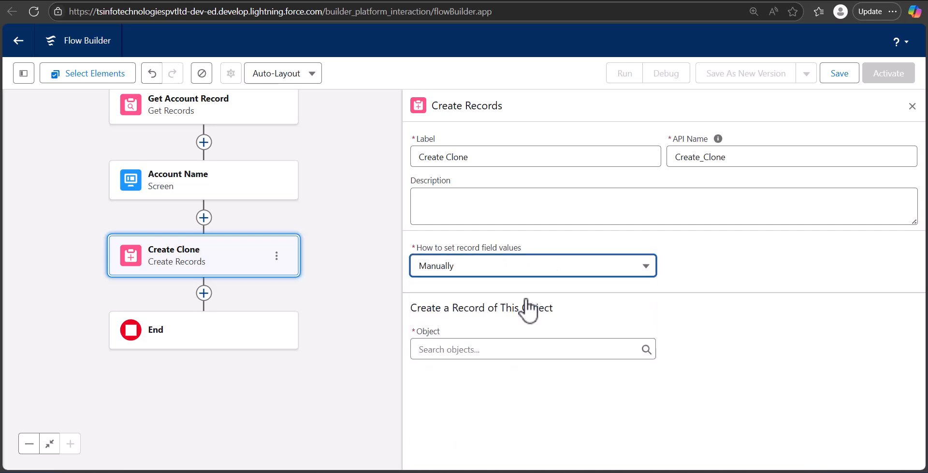
{"action": "left_click", "coordinate": [514, 344]}
{"action": "type", "text": "account"}
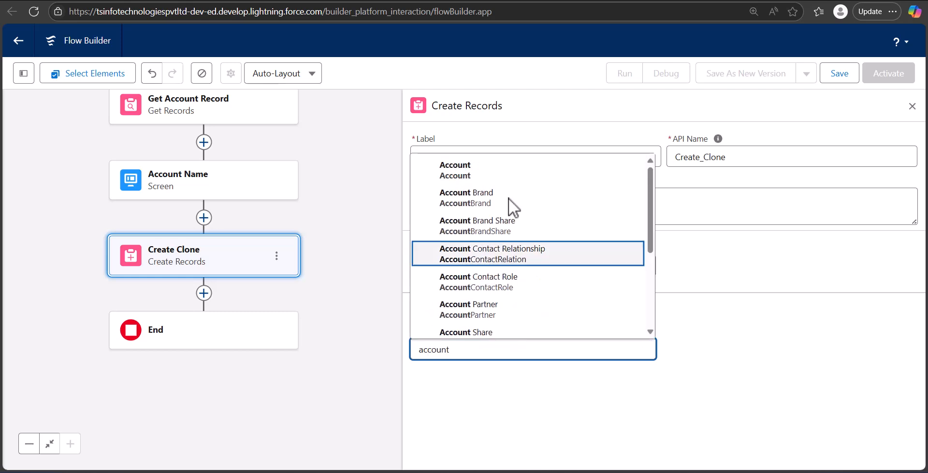
{"action": "left_click", "coordinate": [508, 171]}
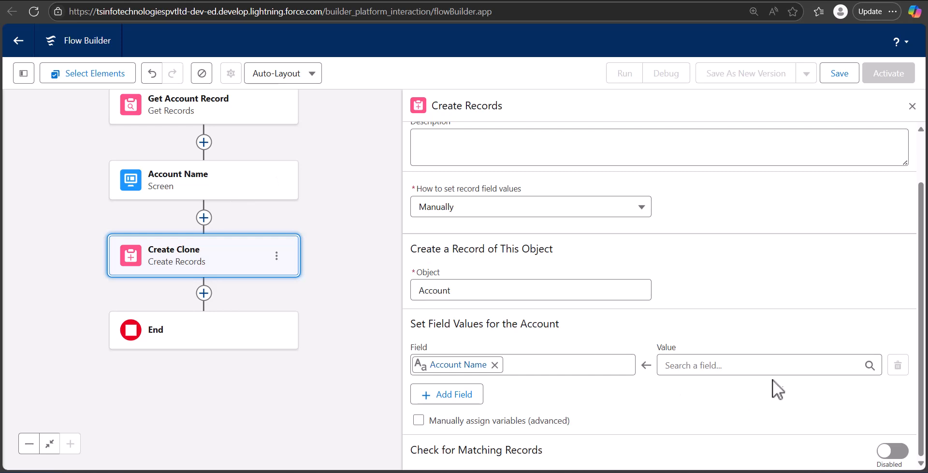
- Set the Account Name field's value to Enter Account Name from the Account Name screen
{"action": "left_click", "coordinate": [736, 365]}
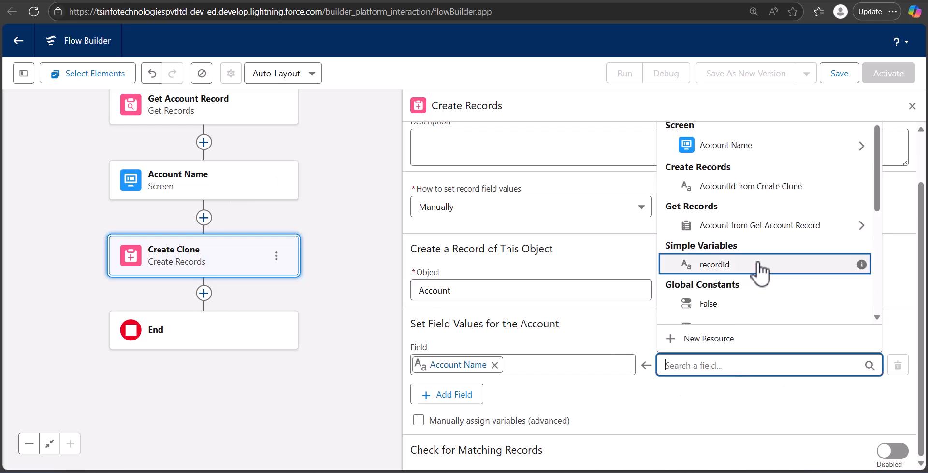
{"action": "left_click", "coordinate": [771, 145]}
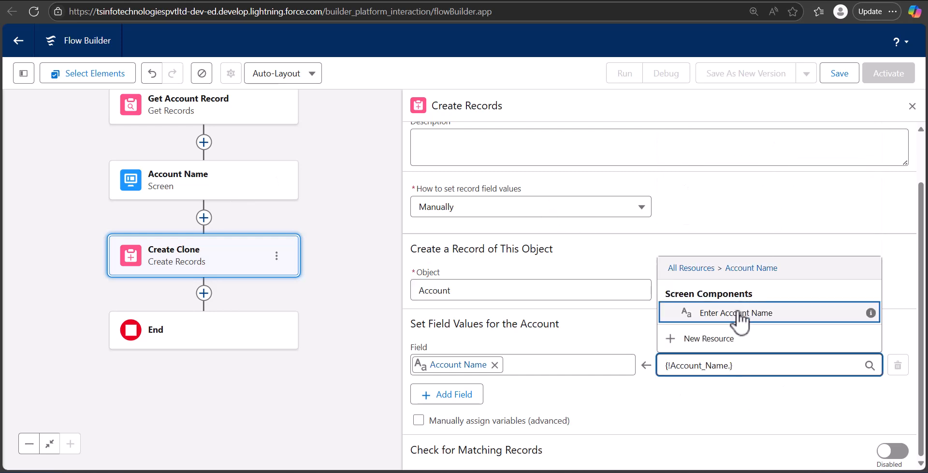
{"action": "left_click", "coordinate": [738, 314]}
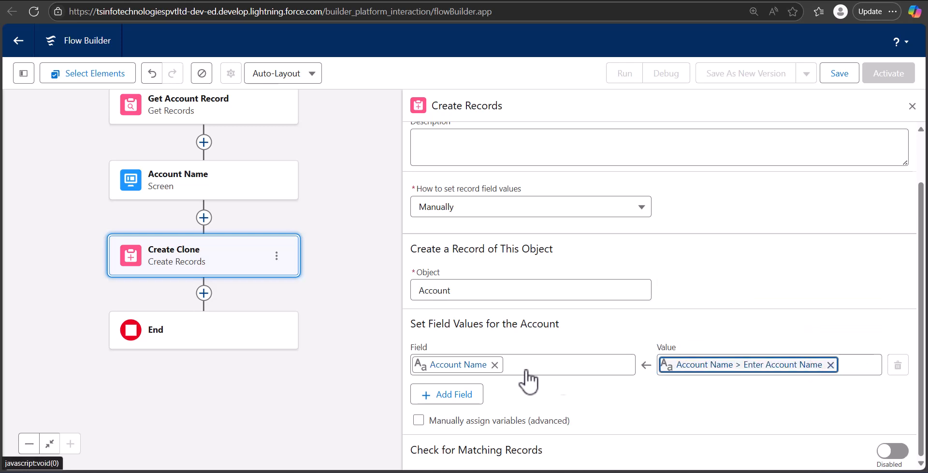
- Add the Annual Revenue field and map it to Annual Revenue of the account from Get Account Record
{"action": "left_click", "coordinate": [455, 394]}
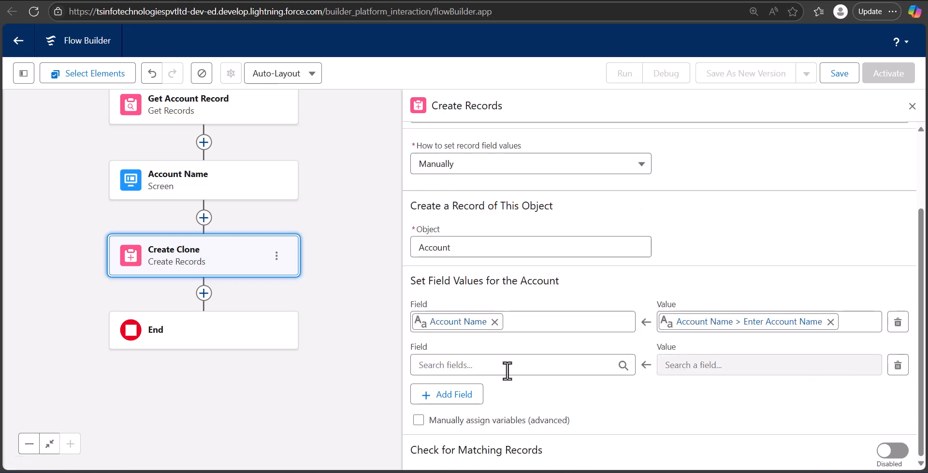
{"action": "left_click", "coordinate": [507, 370]}
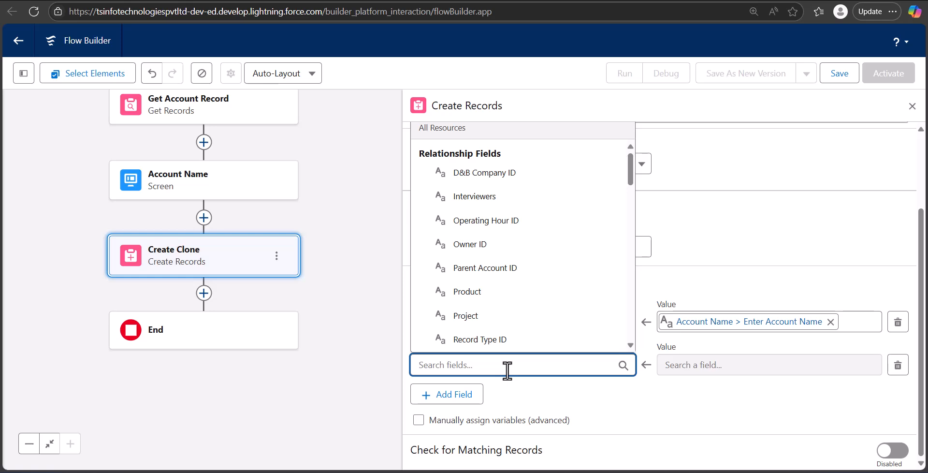
{"action": "type", "text": "an"}
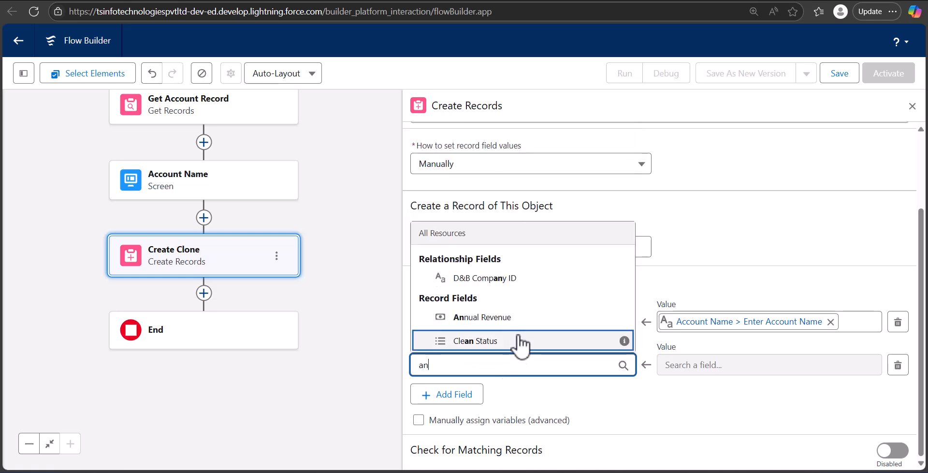
{"action": "left_click", "coordinate": [522, 318]}
{"action": "left_click", "coordinate": [751, 368]}
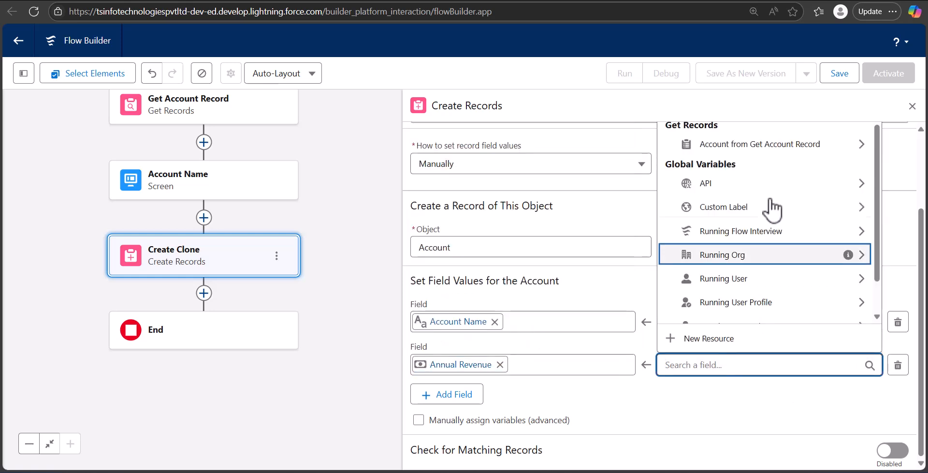
{"action": "left_click", "coordinate": [776, 152]}
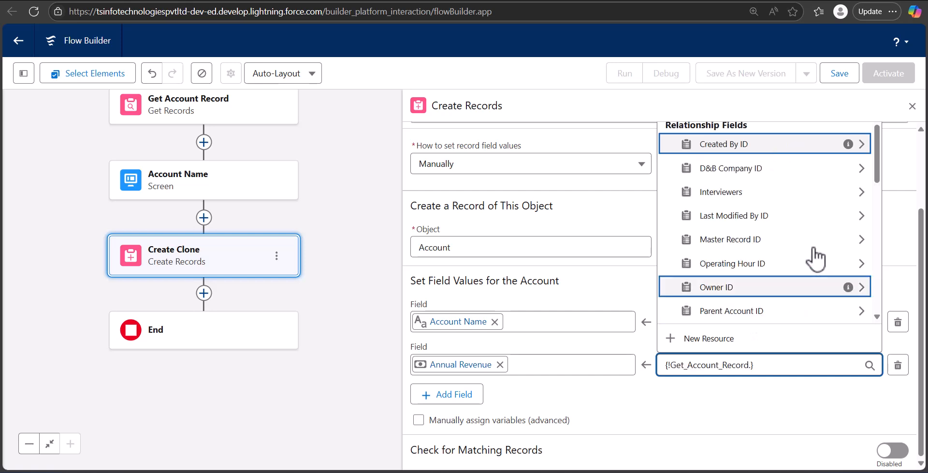
{"action": "type", "text": "ann"}
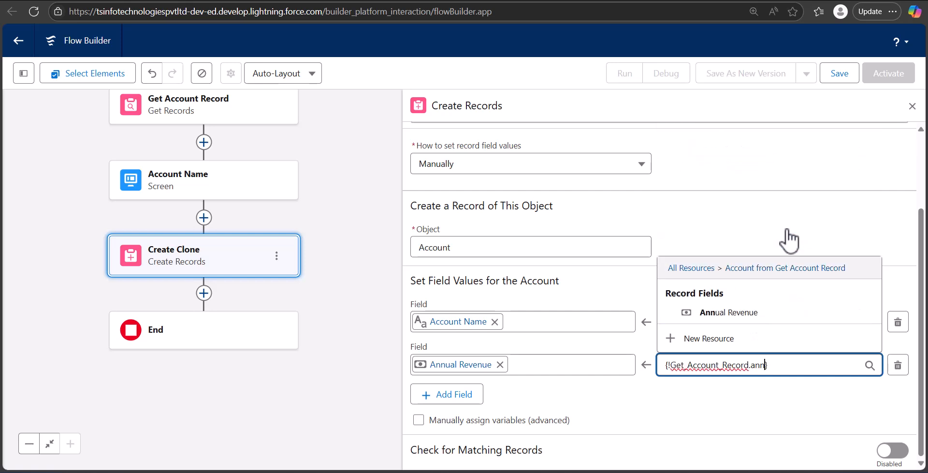
{"action": "left_click", "coordinate": [754, 314]}
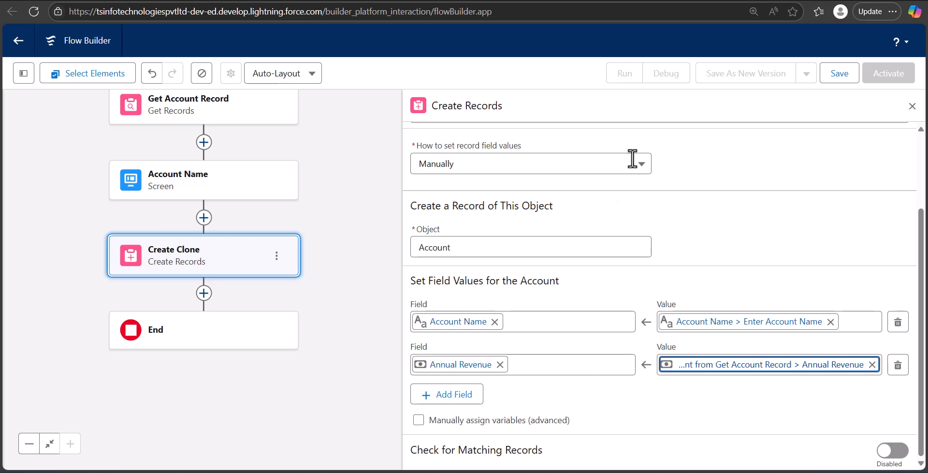
- Add the Industry field and map it to Industry of the account from Get Account Record
{"action": "left_click", "coordinate": [463, 391]}
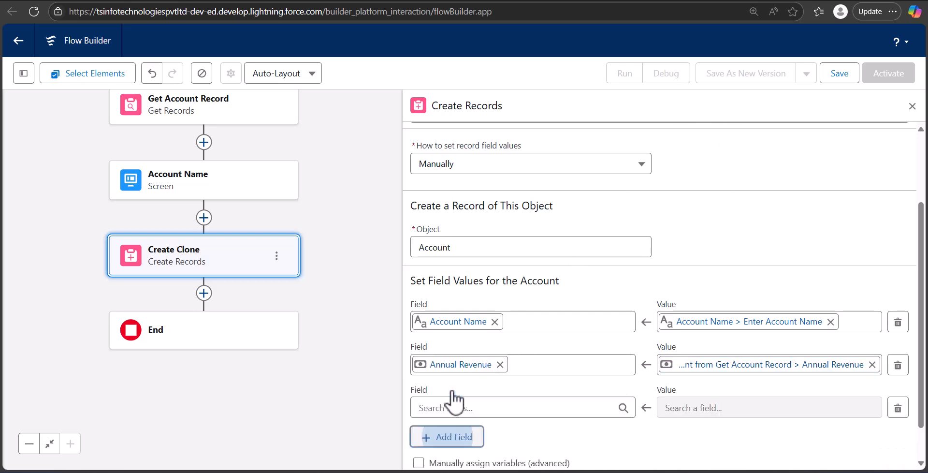
{"action": "left_click", "coordinate": [488, 408]}
{"action": "type", "text": "indus"}
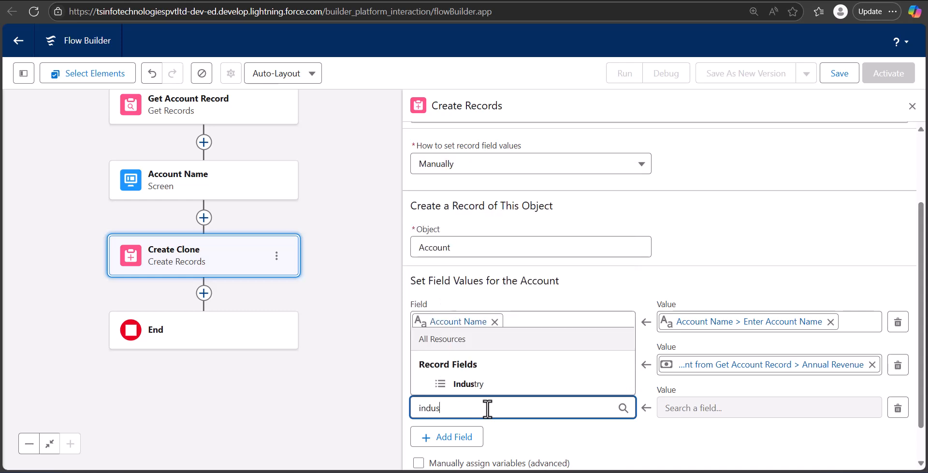
{"action": "left_click", "coordinate": [471, 384]}
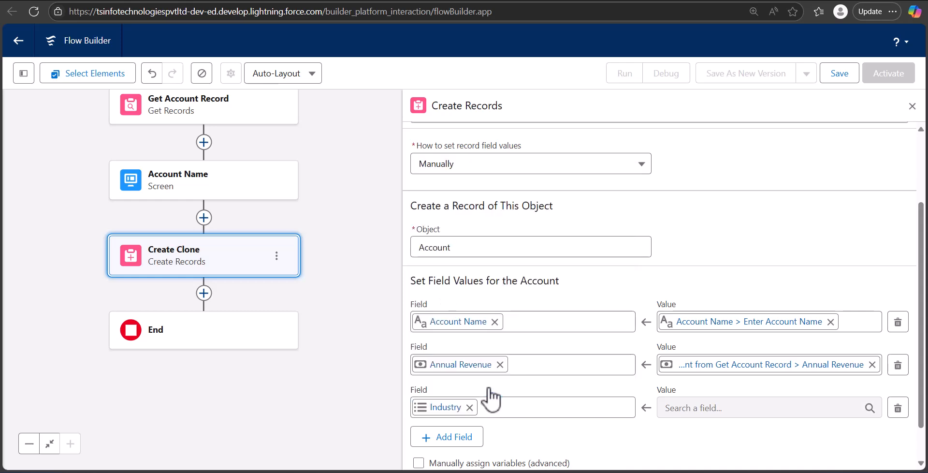
{"action": "left_click", "coordinate": [705, 408]}
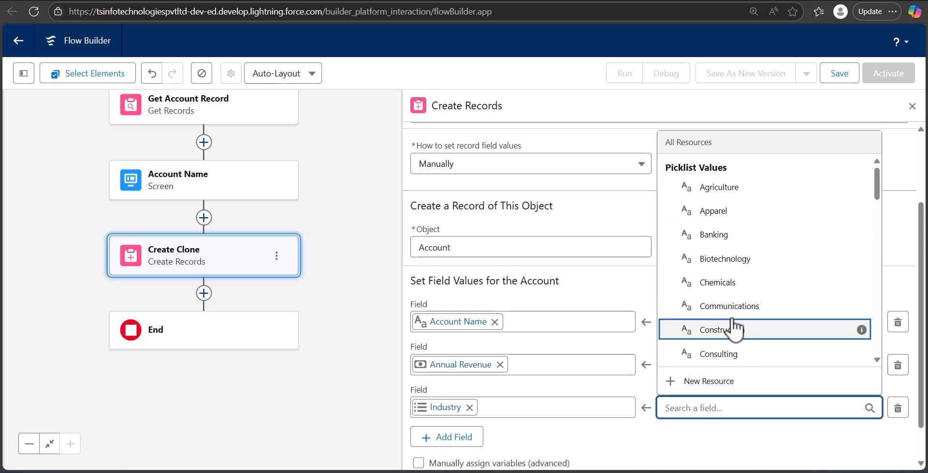
{"action": "scroll", "coordinate": [735, 343], "scroll_direction": "down", "scroll_amount": 2}
{"action": "scroll", "coordinate": [740, 350], "scroll_direction": "down", "scroll_amount": 10}
{"action": "scroll", "coordinate": [742, 347], "scroll_direction": "up", "scroll_amount": 5}
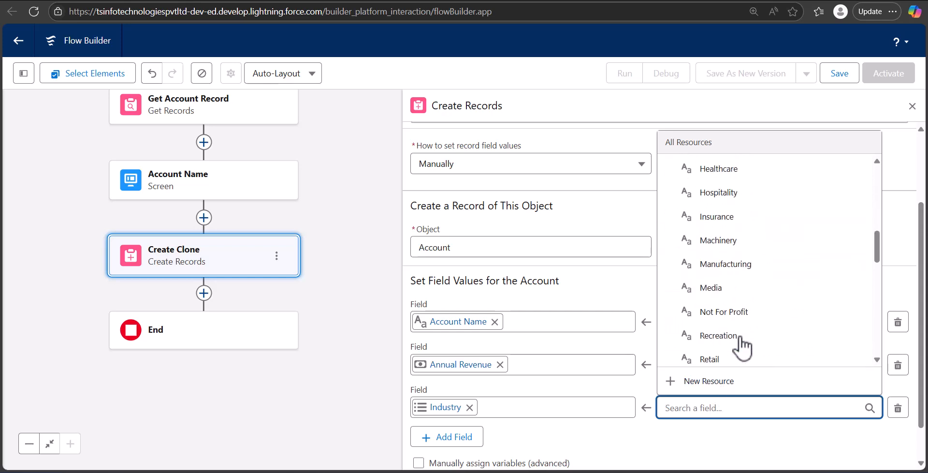
{"action": "scroll", "coordinate": [741, 346], "scroll_direction": "down", "scroll_amount": 5}
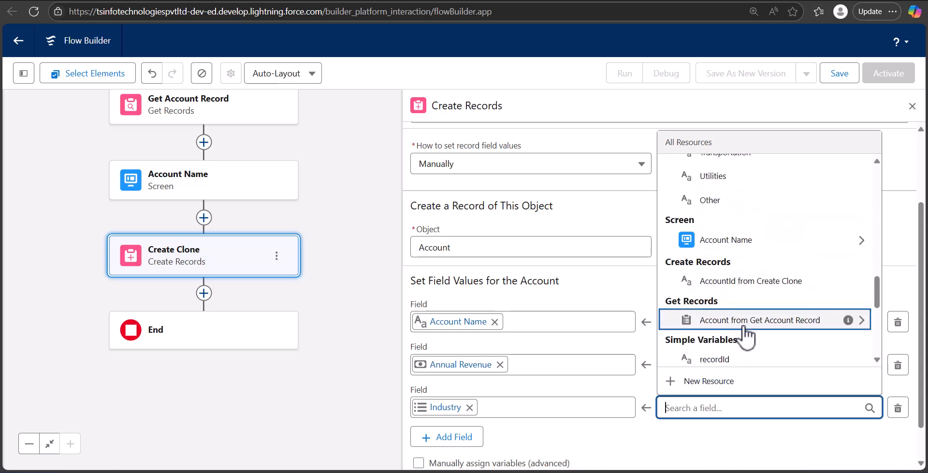
{"action": "left_click", "coordinate": [745, 328]}
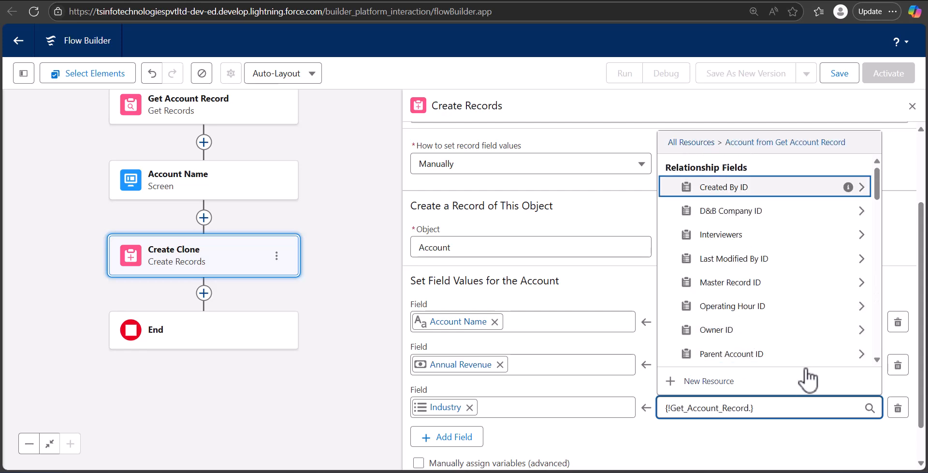
{"action": "type", "text": "indu"}
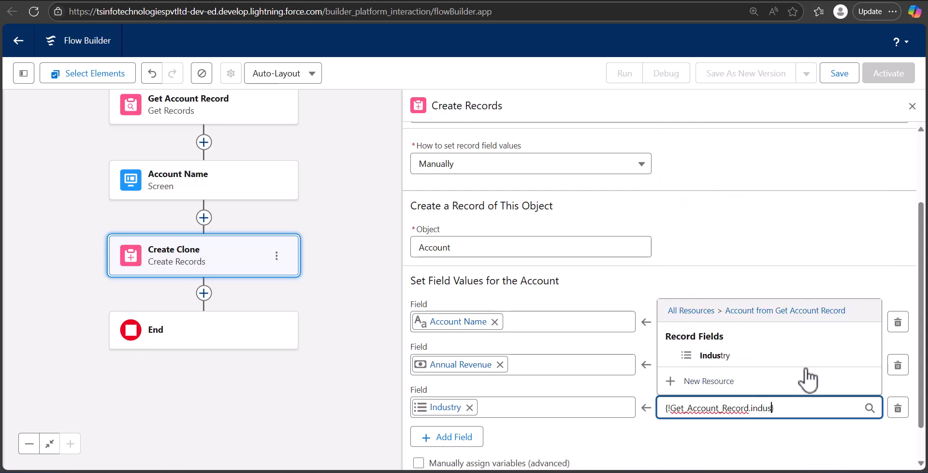
{"action": "type", "text": "s"}
{"action": "left_click", "coordinate": [721, 354]}
- Add the Account Phone field, map it to Account Phone from Get Account Record, and finish the Create Clone element
{"action": "left_click", "coordinate": [447, 437]}
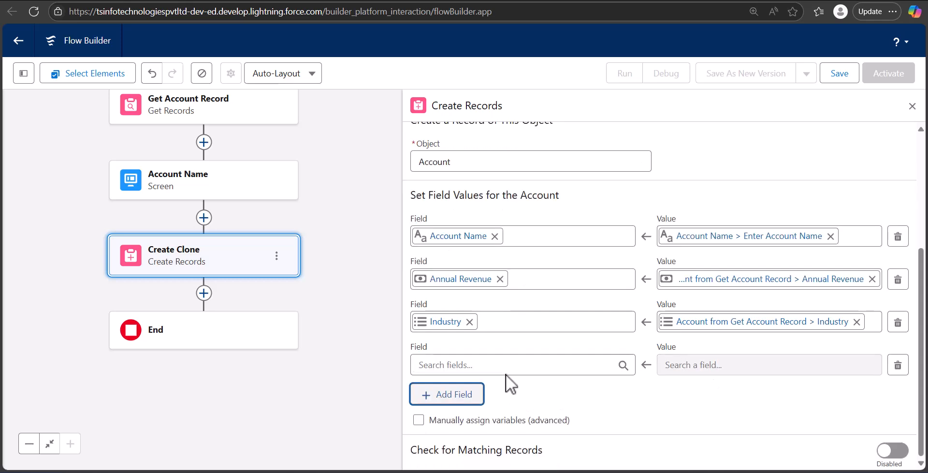
{"action": "left_click", "coordinate": [504, 372]}
{"action": "type", "text": "phone"}
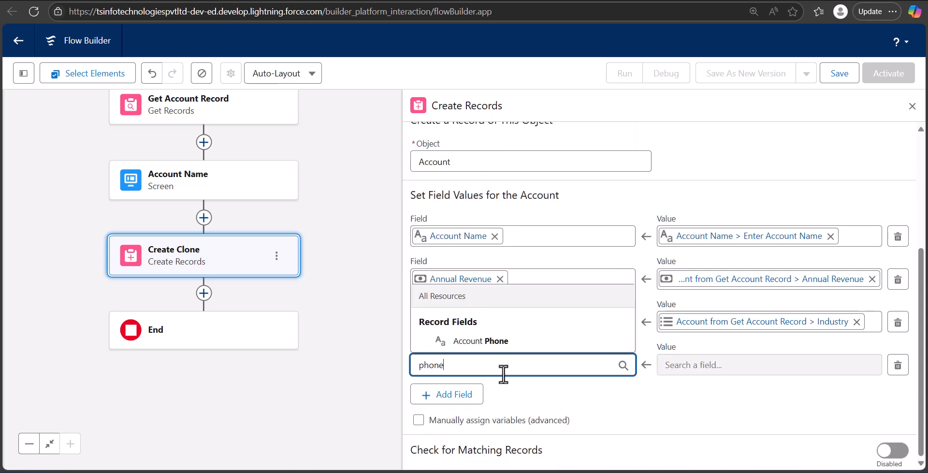
{"action": "left_click", "coordinate": [559, 347]}
{"action": "left_click", "coordinate": [711, 365]}
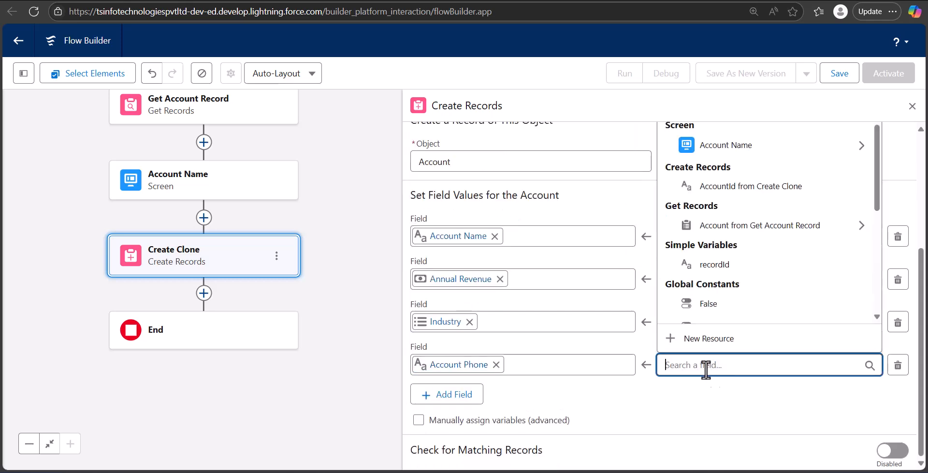
{"action": "left_click", "coordinate": [763, 226]}
{"action": "left_click", "coordinate": [766, 306]}
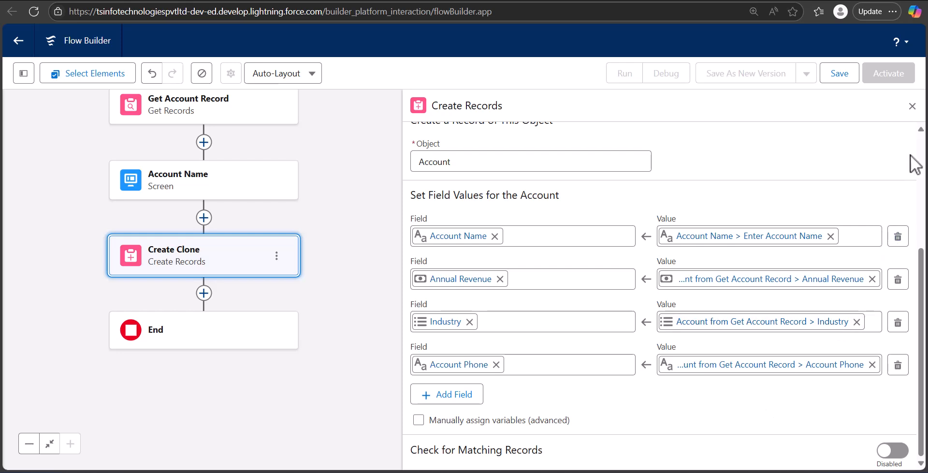
{"action": "left_click", "coordinate": [912, 107]}
- Save the flow with the label "Create a Account Clone" and the API name Create_a_Account_Clone
{"action": "left_click_drag", "start_coordinate": [437, 218], "coordinate": [568, 288]}
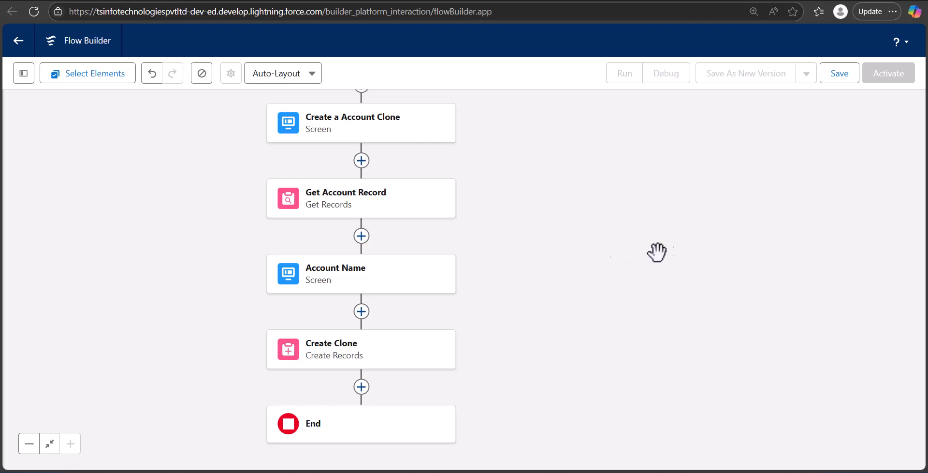
{"action": "left_click_drag", "start_coordinate": [536, 198], "coordinate": [589, 291]}
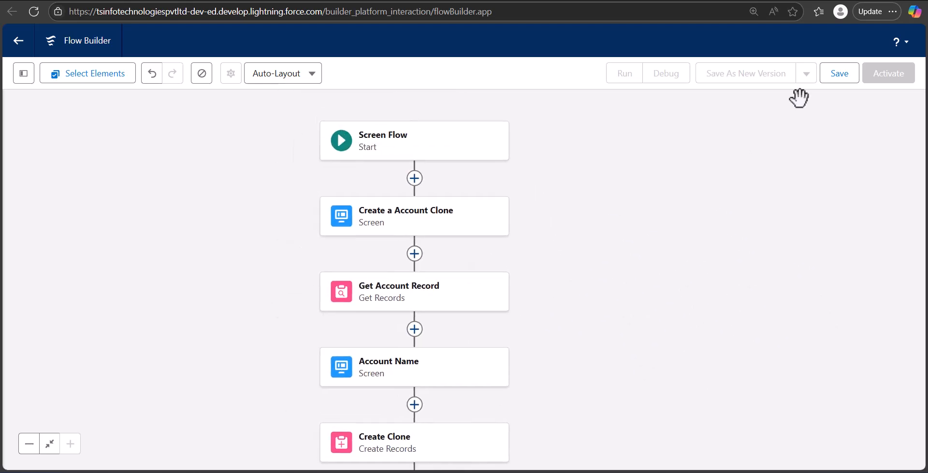
{"action": "left_click", "coordinate": [836, 81]}
{"action": "left_click", "coordinate": [318, 206]}
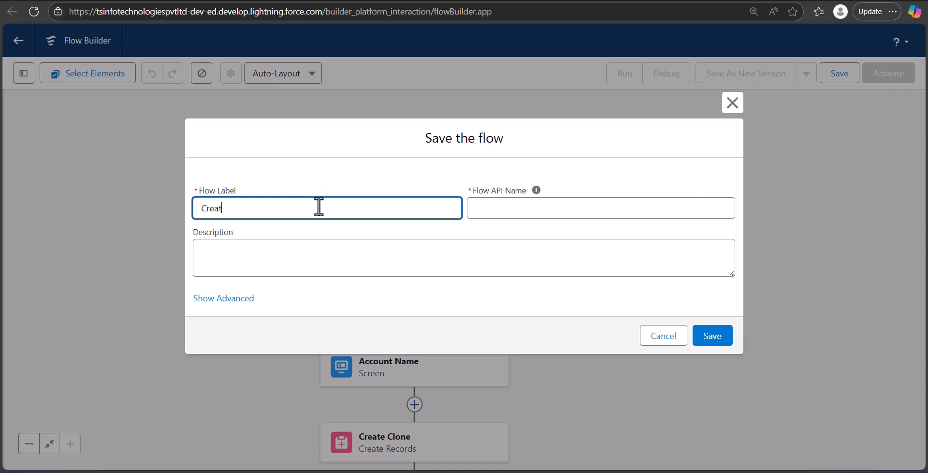
{"action": "type", "text": "Create a c"}
{"action": "key", "text": "BackSpace"}
{"action": "type", "text": "Account Clone"}
{"action": "left_click", "coordinate": [535, 212]}
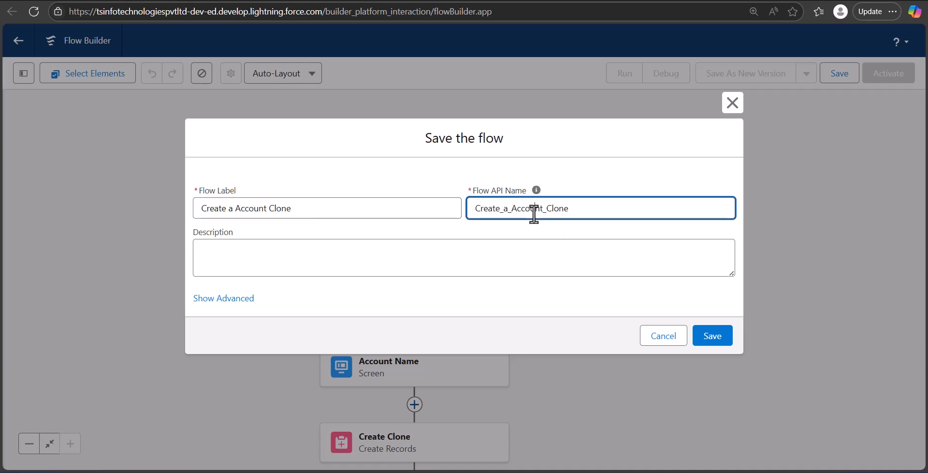
{"action": "left_click", "coordinate": [709, 338]}
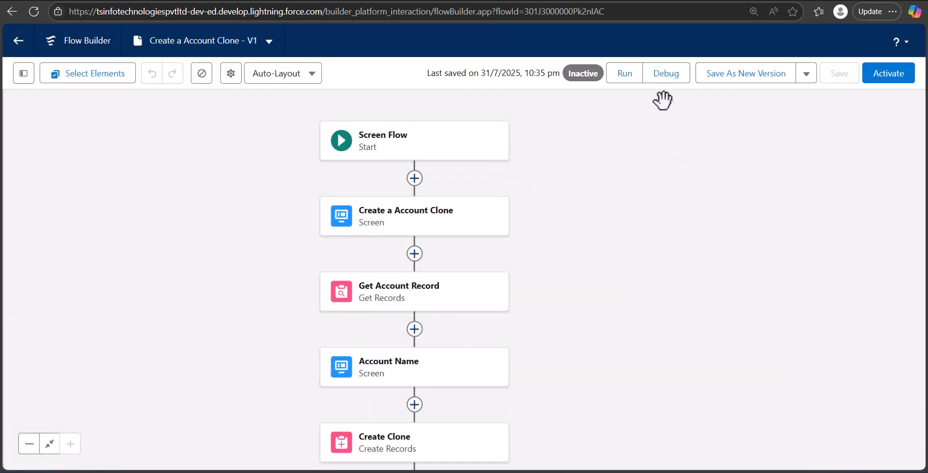
- Start debugging the flow and copy the record ID from the United Oil & Gas, UK account's page address
{"action": "left_click", "coordinate": [671, 77]}
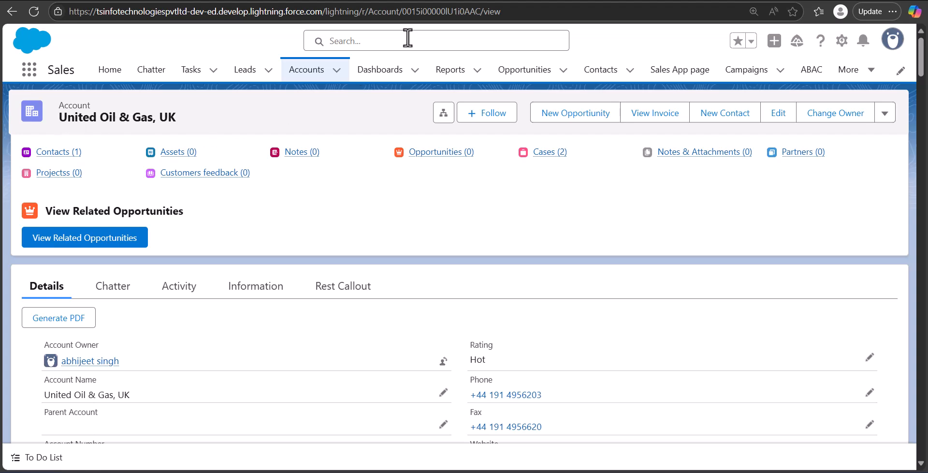
{"action": "left_click_drag", "start_coordinate": [411, 11], "coordinate": [488, 12]}
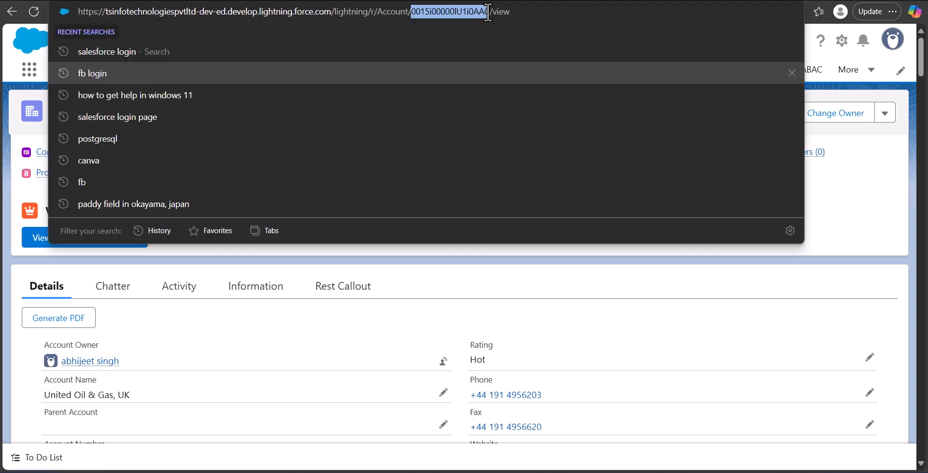
{"action": "left_click", "coordinate": [889, 150]}
{"action": "left_click", "coordinate": [743, 1]}
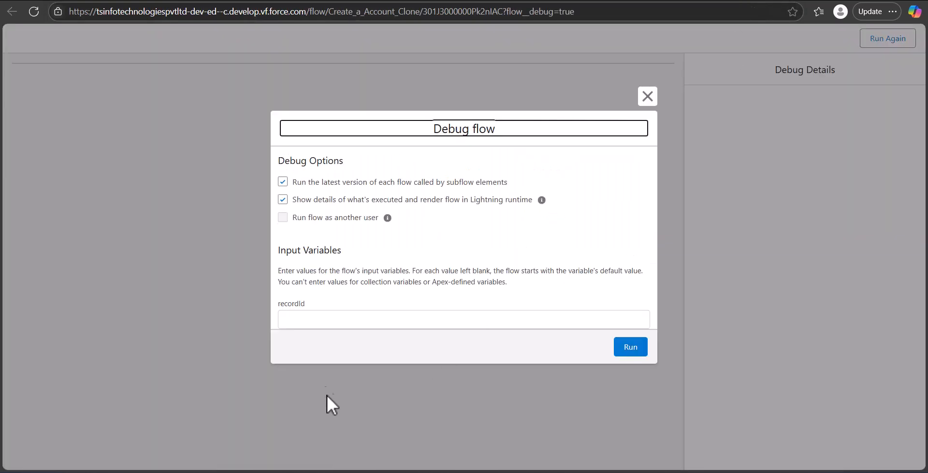
- Enter the copied account record ID as the recordId input variable and run the debug
{"action": "left_click", "coordinate": [319, 318]}
{"action": "type", "text": "0015i00000IU1i0AAC"}
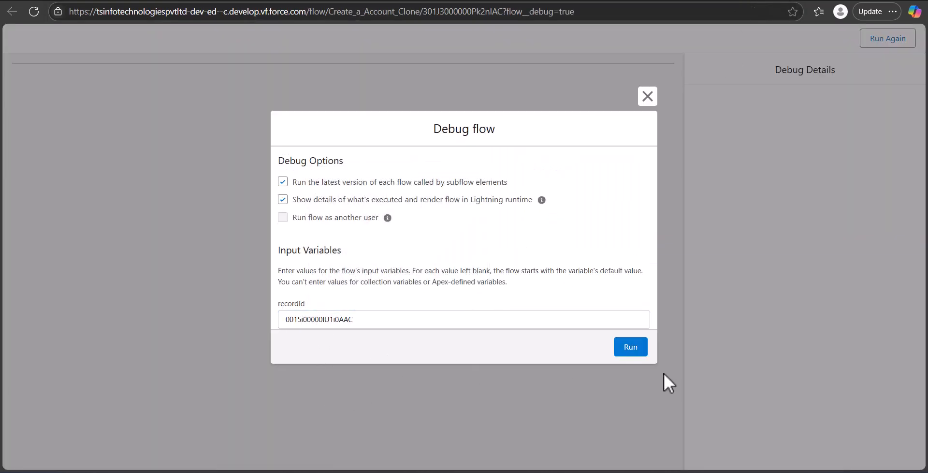
{"action": "left_click", "coordinate": [632, 353]}
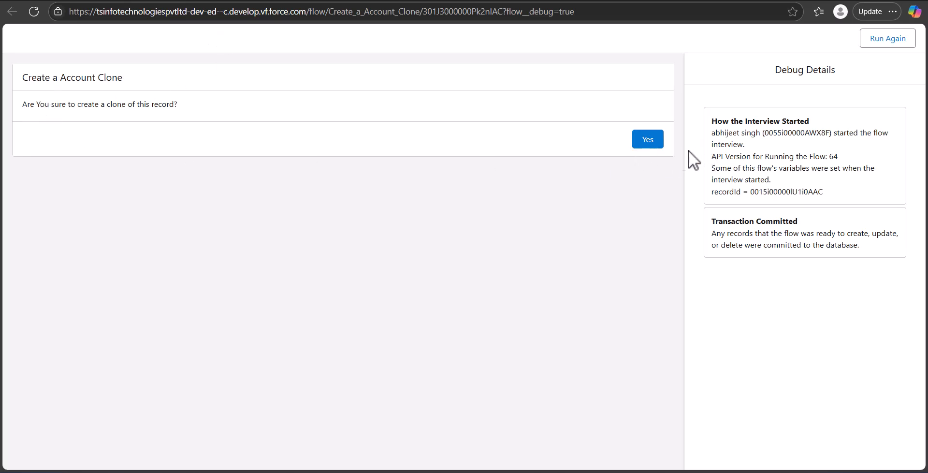
- Confirm the cloning with the account name "Oil and Corp Clone" and locate that account in the Recently Viewed accounts list
{"action": "left_click", "coordinate": [660, 147]}
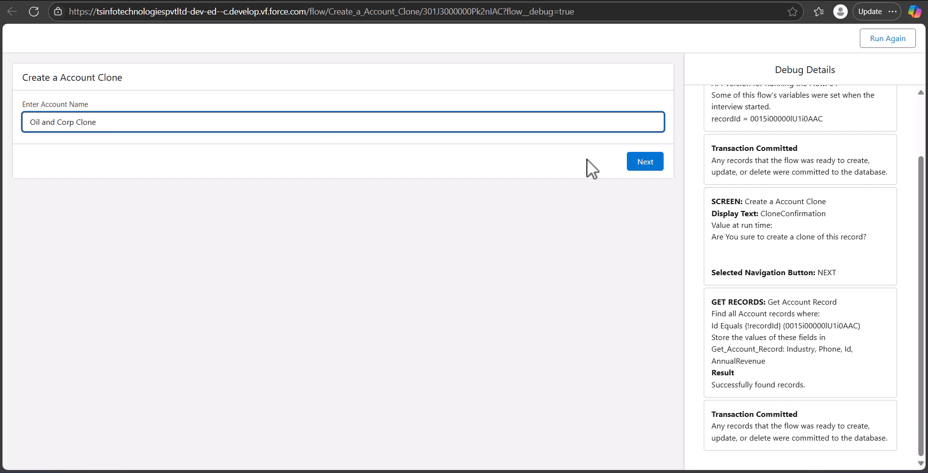
{"action": "left_click", "coordinate": [637, 165]}
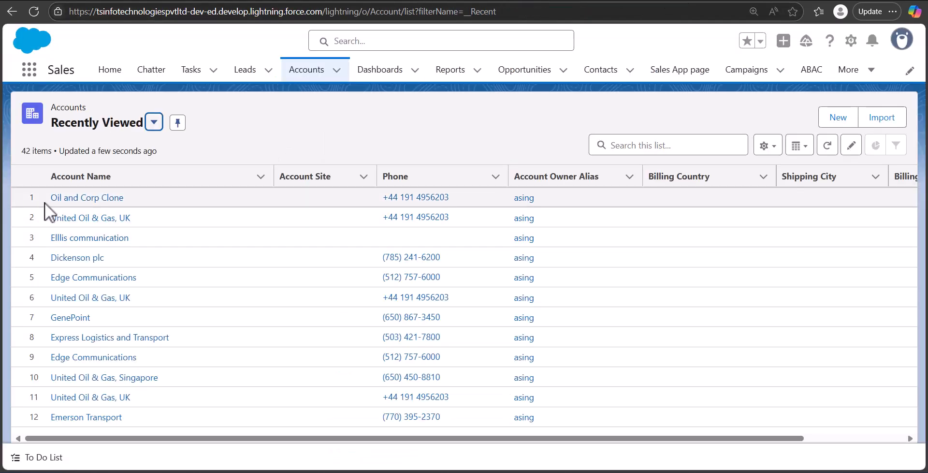
{"action": "left_click_drag", "start_coordinate": [50, 197], "coordinate": [124, 200]}
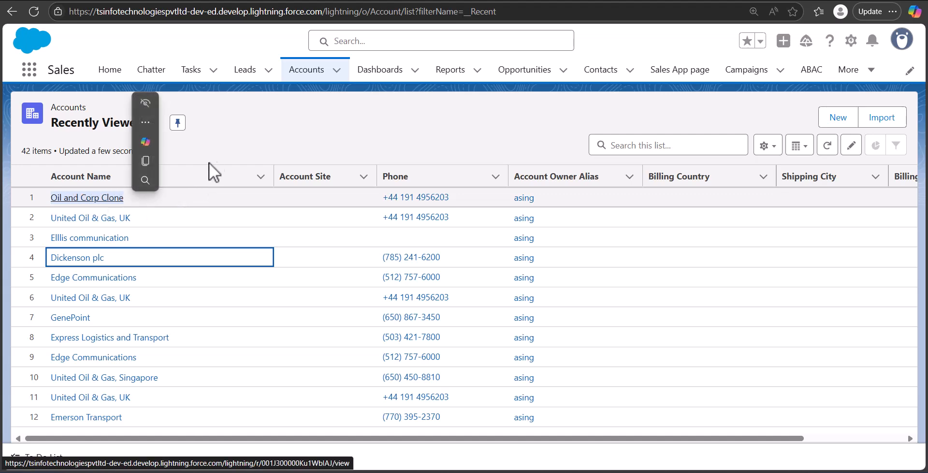
- Activate the Create a Account Clone flow and return to the Recently Viewed accounts list
{"action": "left_click", "coordinate": [217, 153]}
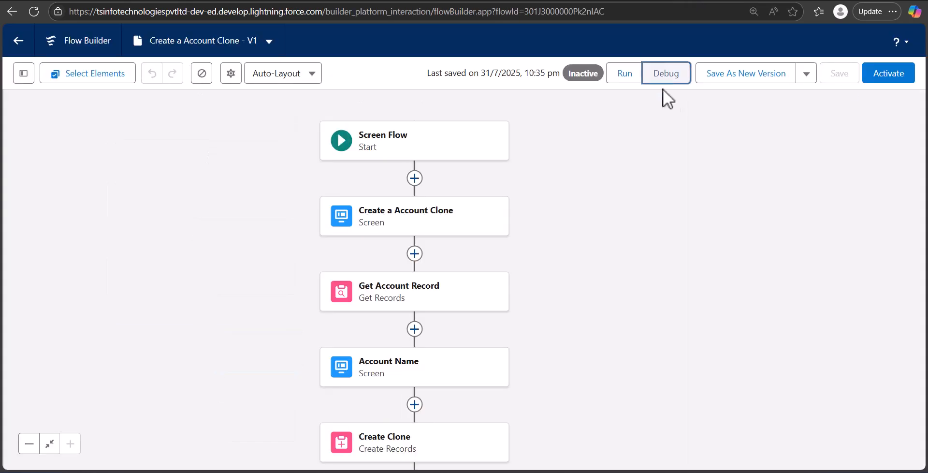
{"action": "left_click", "coordinate": [898, 80]}
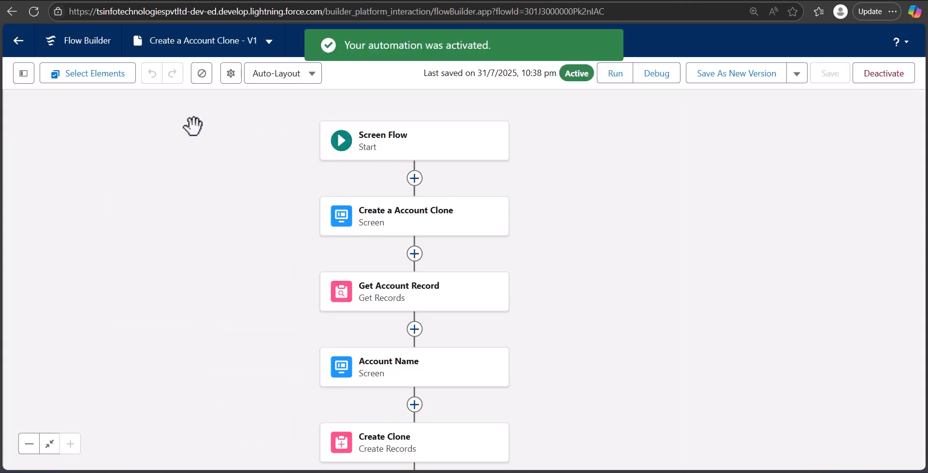
{"action": "left_click", "coordinate": [485, 2]}
{"action": "left_click", "coordinate": [691, 2]}
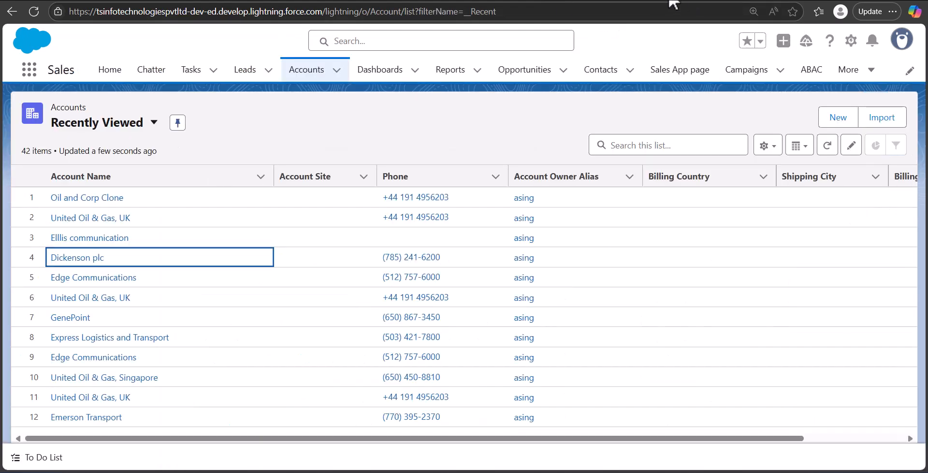
{"action": "left_click", "coordinate": [613, 2]}
{"action": "left_click", "coordinate": [692, 2]}
- Open the Dickenson plc account and start editing its record page in Lightning App Builder
{"action": "left_click", "coordinate": [72, 200]}
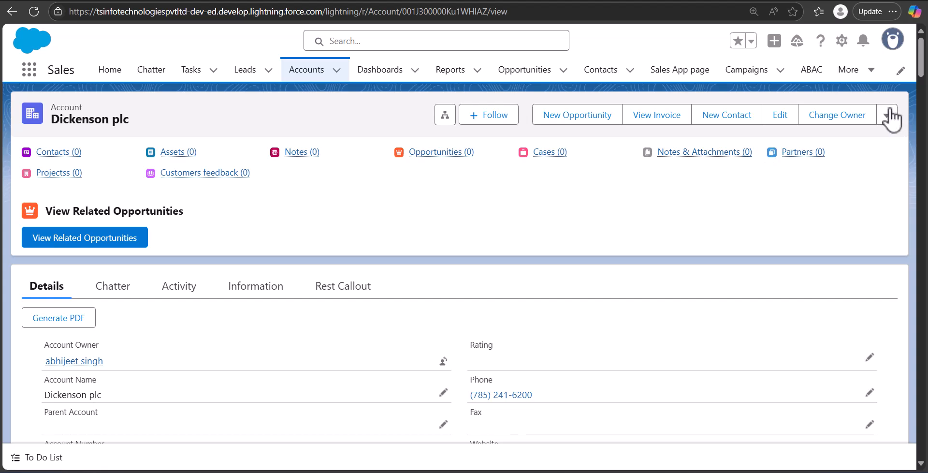
{"action": "left_click", "coordinate": [842, 41]}
{"action": "left_click", "coordinate": [770, 237]}
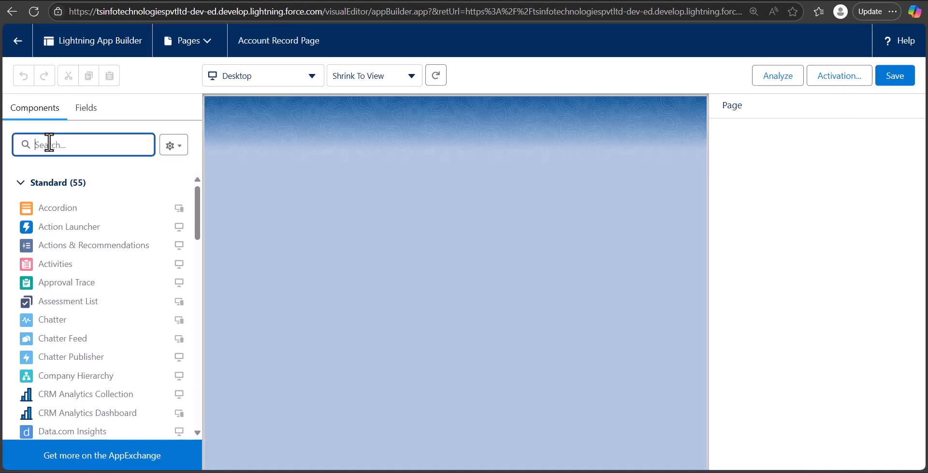
- Find the standard Flow component and place it on the Account Record Page below the View Related Opportunities section
{"action": "left_click", "coordinate": [49, 144]}
{"action": "type", "text": "flow"}
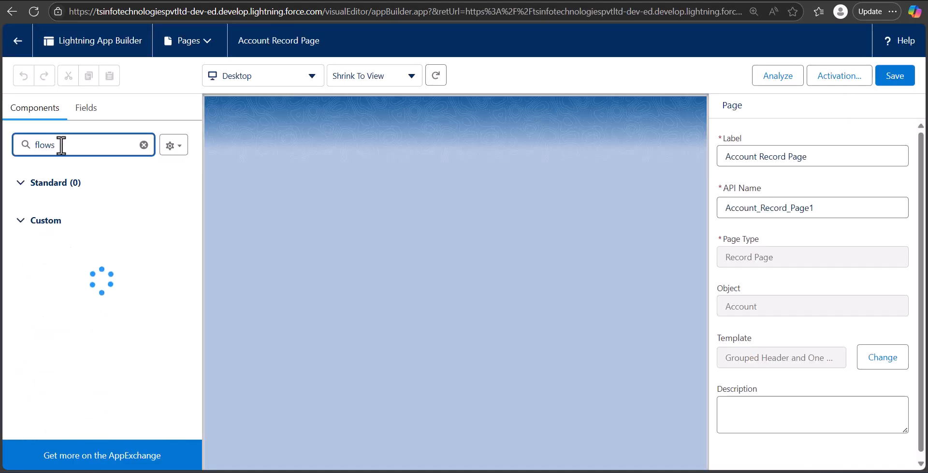
{"action": "left_click_drag", "start_coordinate": [58, 203], "coordinate": [408, 194]}
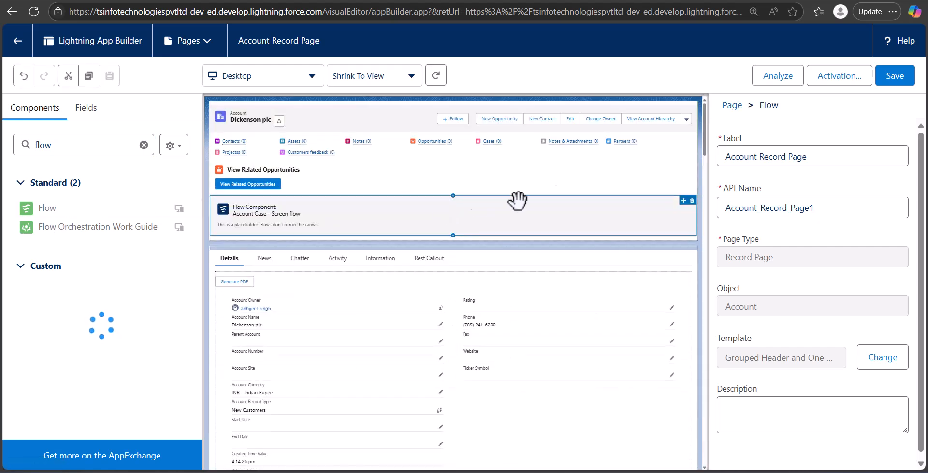
- Set the Flow component to run the Create a Account Clone flow, save the page and return to the account record
{"action": "left_click", "coordinate": [802, 218]}
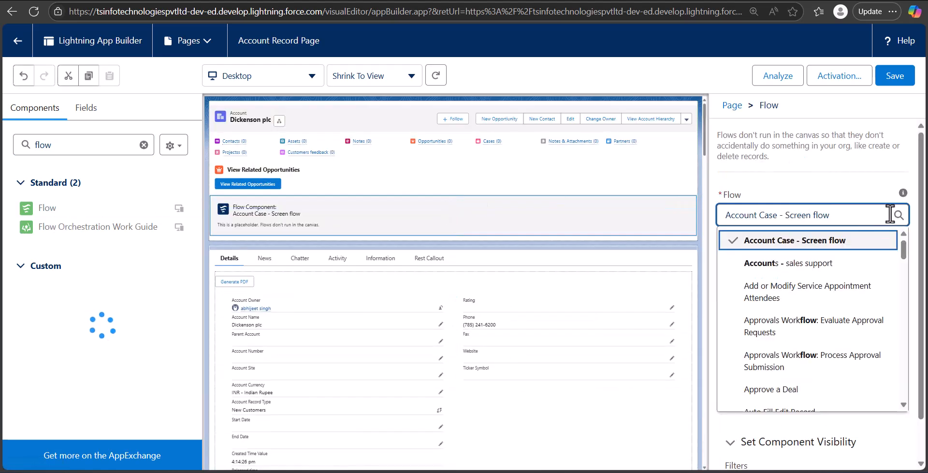
{"action": "key", "text": "ctrl+a"}
{"action": "type", "text": "crea"}
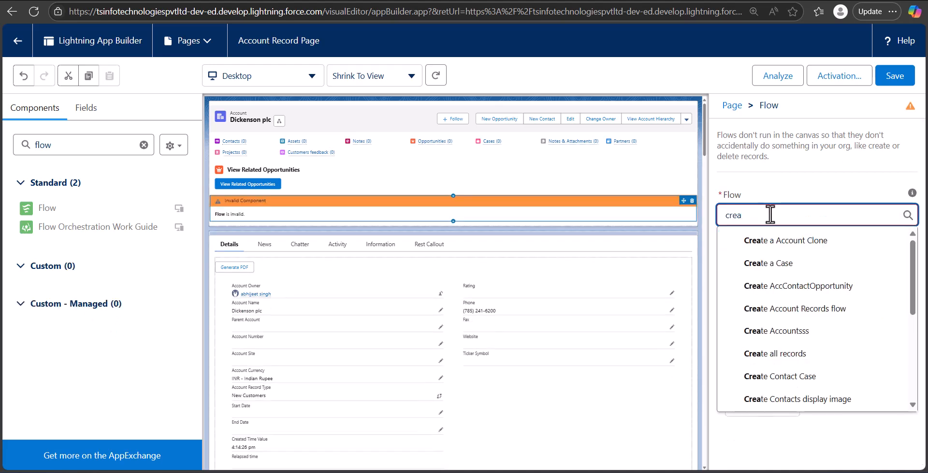
{"action": "left_click", "coordinate": [797, 244]}
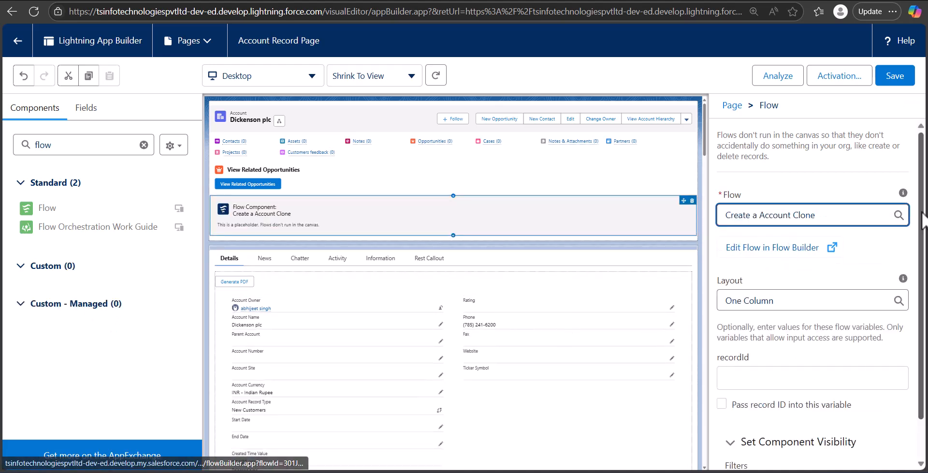
{"action": "left_click", "coordinate": [895, 76]}
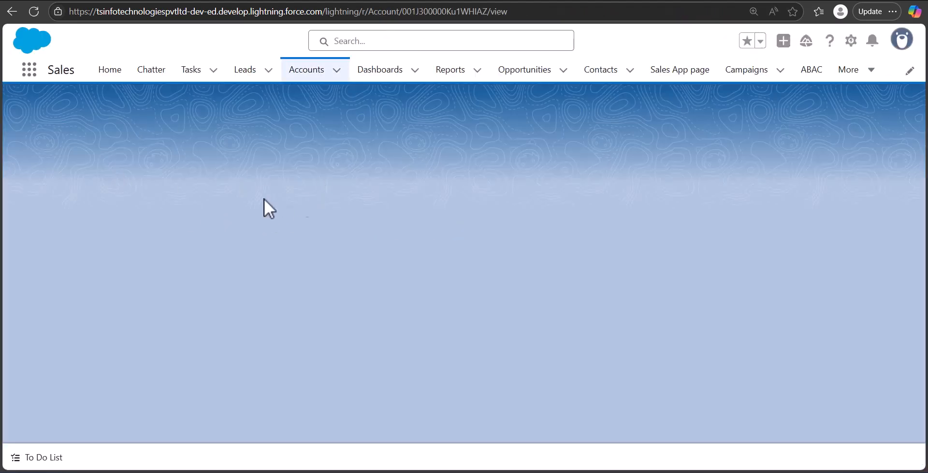
- Confirm cloning the Dickenson plc record with the account name "harry clone" and check the Recently Viewed accounts list
{"action": "scroll", "coordinate": [222, 253], "scroll_direction": "down", "scroll_amount": 1}
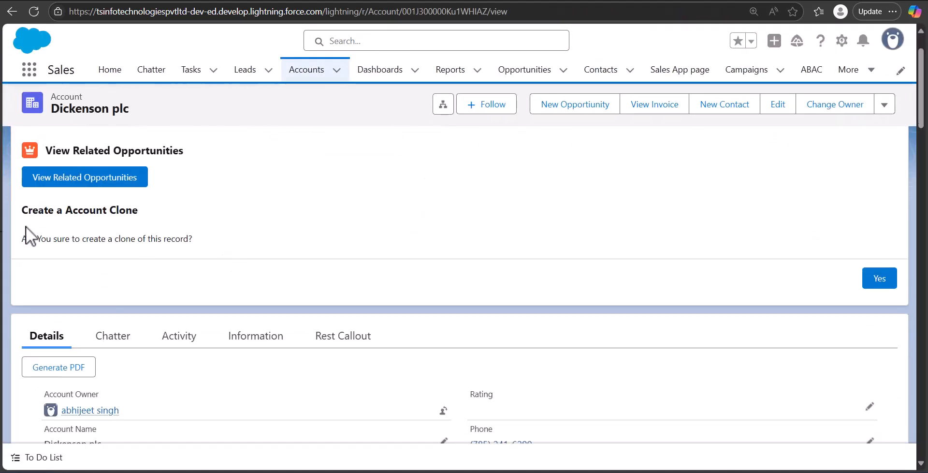
{"action": "left_click", "coordinate": [884, 283]}
{"action": "scroll", "coordinate": [111, 234], "scroll_direction": "up", "scroll_amount": 1}
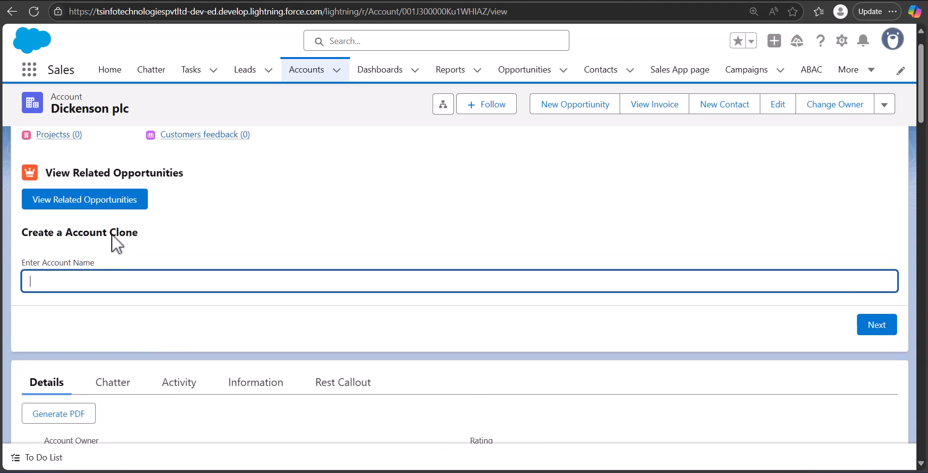
{"action": "type", "text": "dicken cl"}
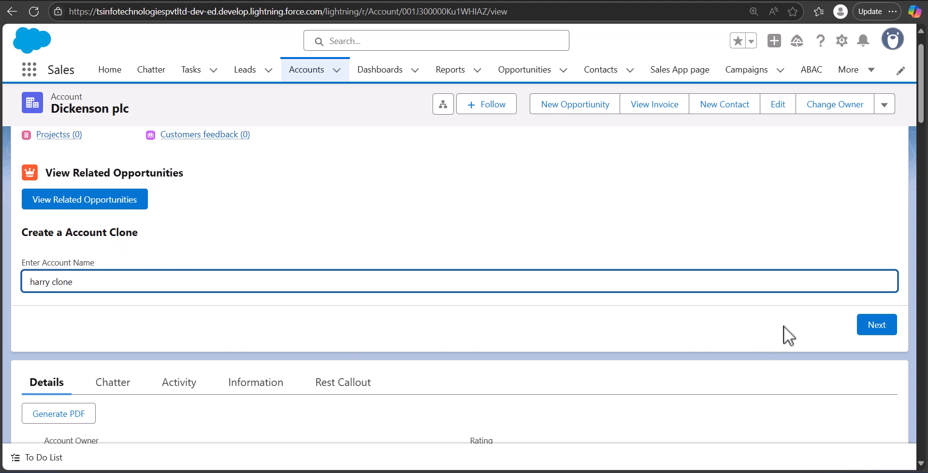
{"action": "left_click", "coordinate": [877, 324]}
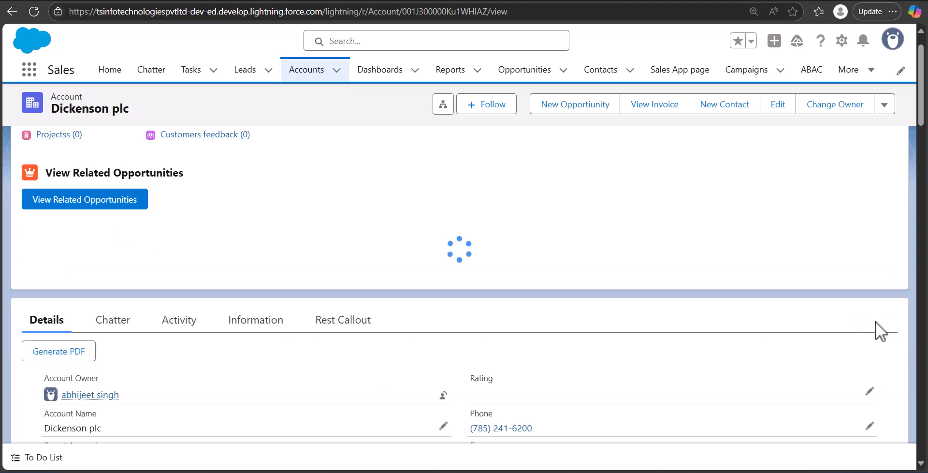
{"action": "scroll", "coordinate": [155, 274], "scroll_direction": "up", "scroll_amount": 3}
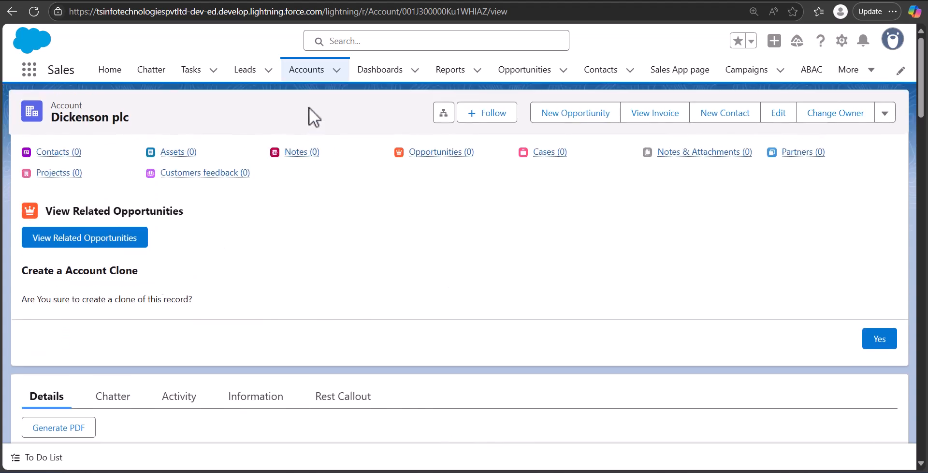
{"action": "left_click", "coordinate": [309, 77]}
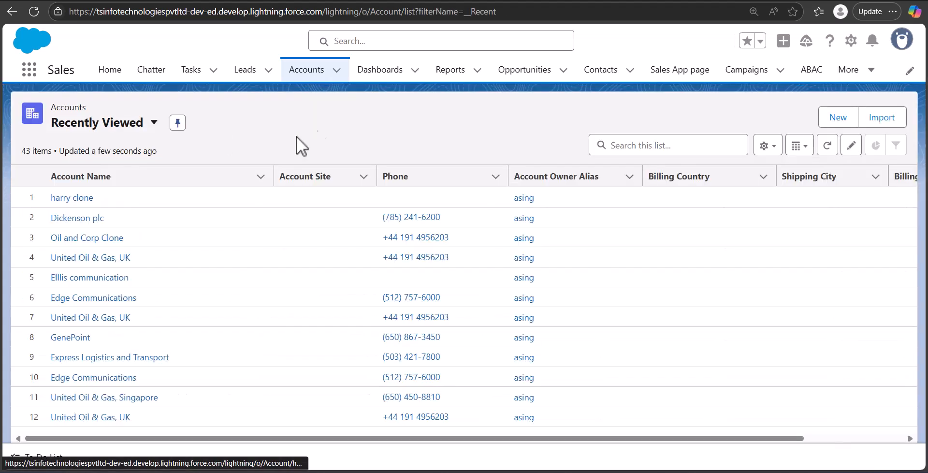